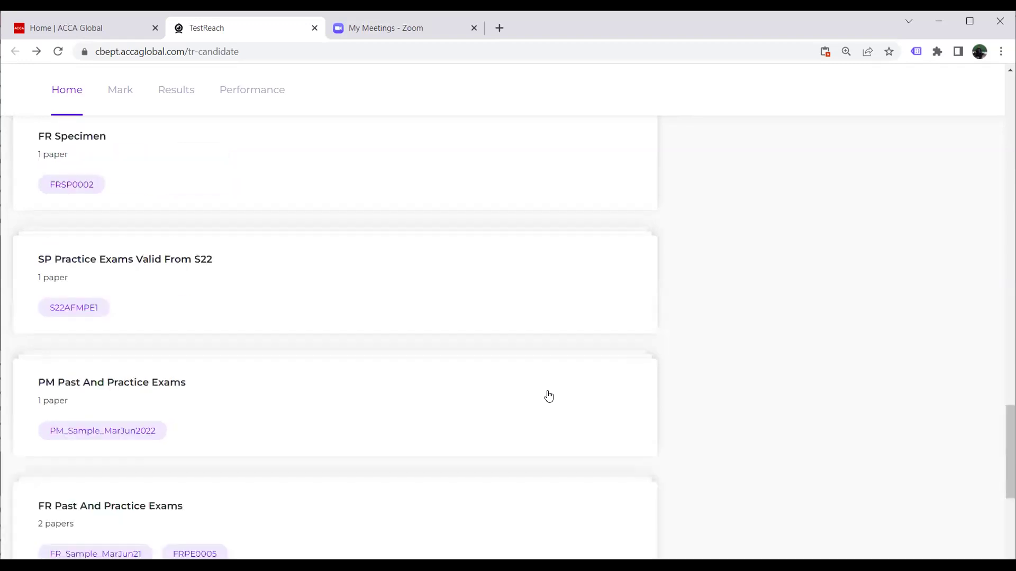
Step: Start the AAA-INT Pre-December 2022 Mock Exam from the exam list and show it in full screen
click(139, 401)
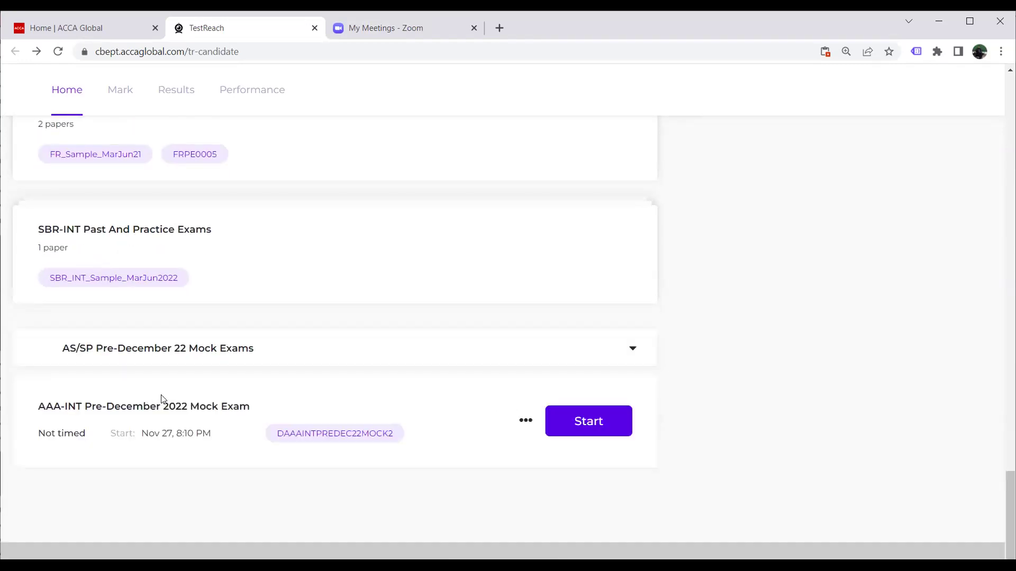
click(583, 423)
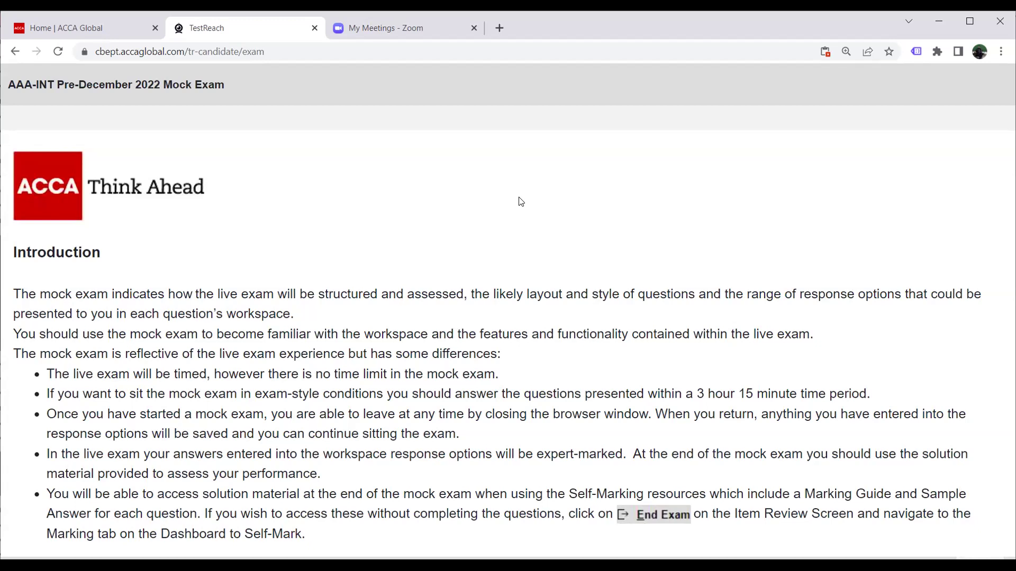
key(F11)
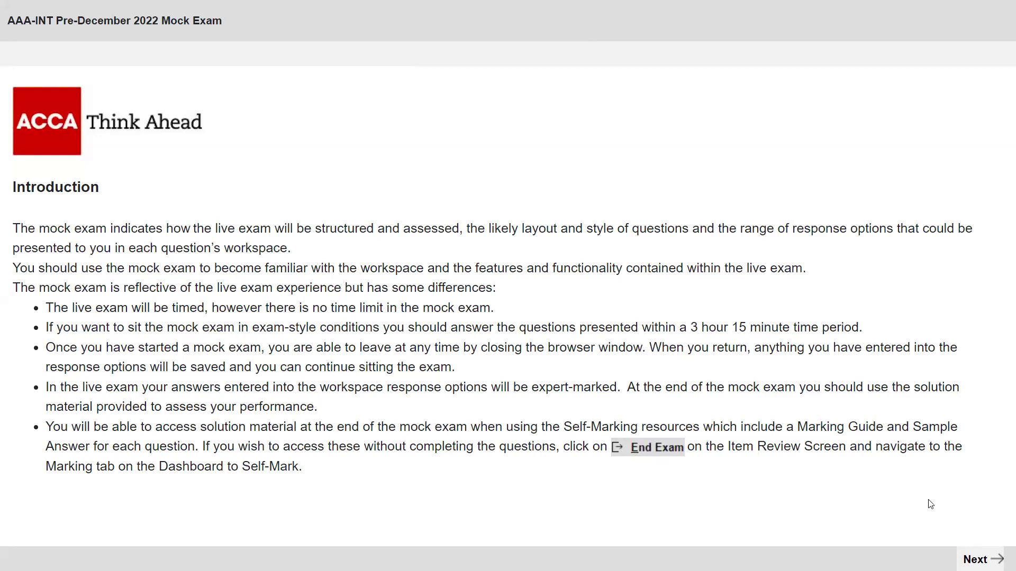
Step: Go through the introduction, the four instruction screens and the PDF exhibit differences to reach the Exam Summary
click(978, 559)
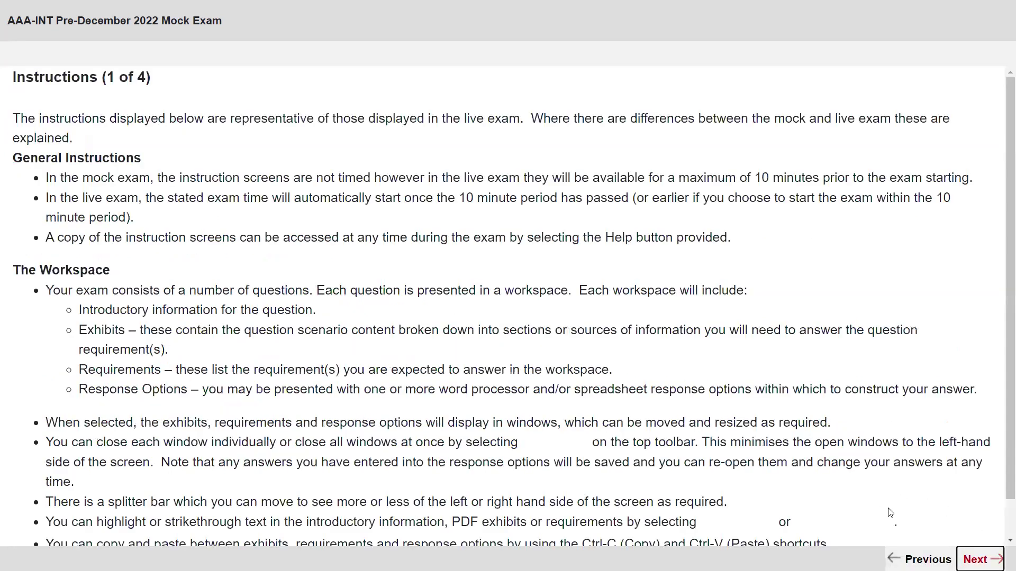
scroll(931, 529, down, 1)
click(982, 556)
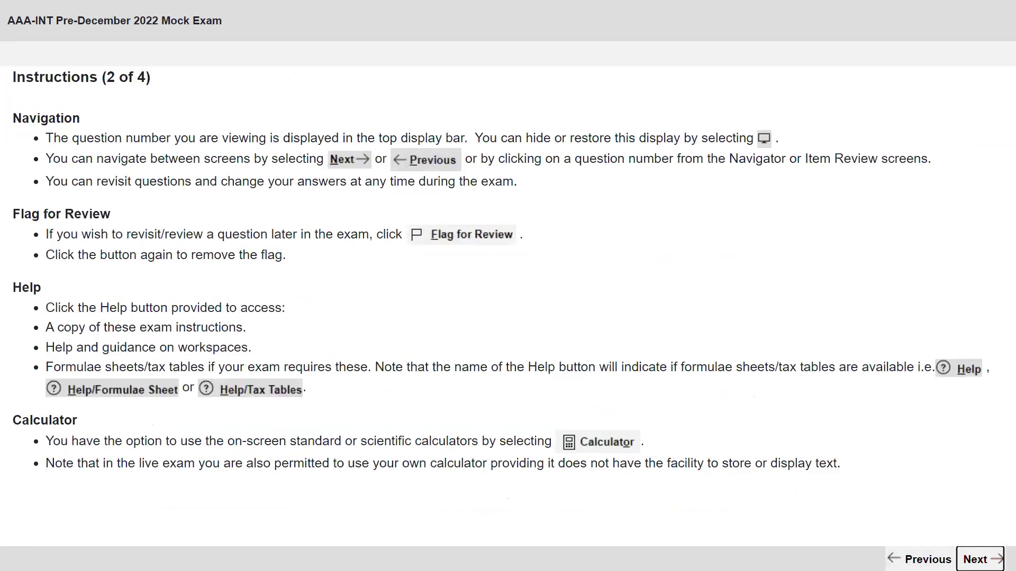
click(978, 559)
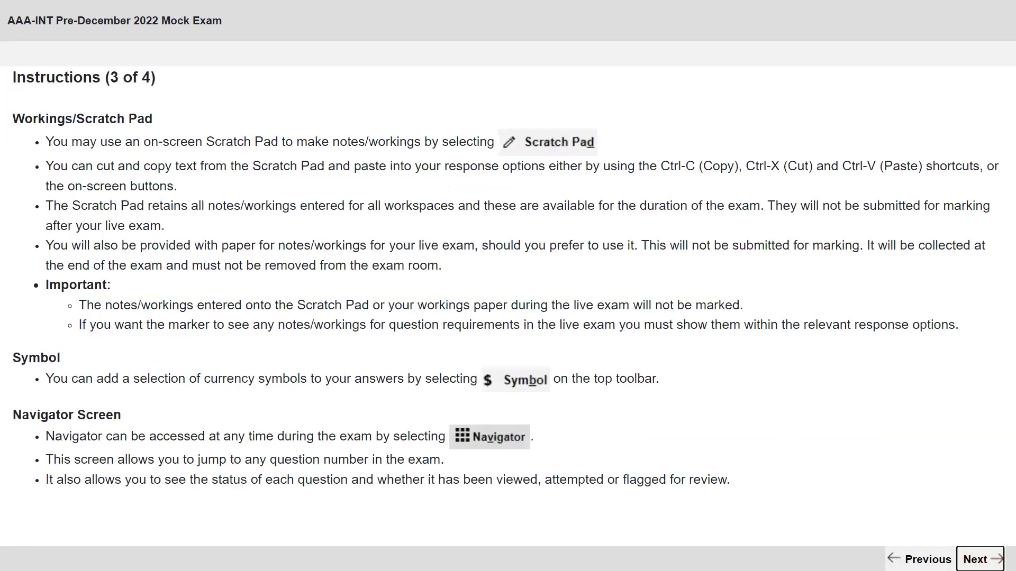
key(alt+n)
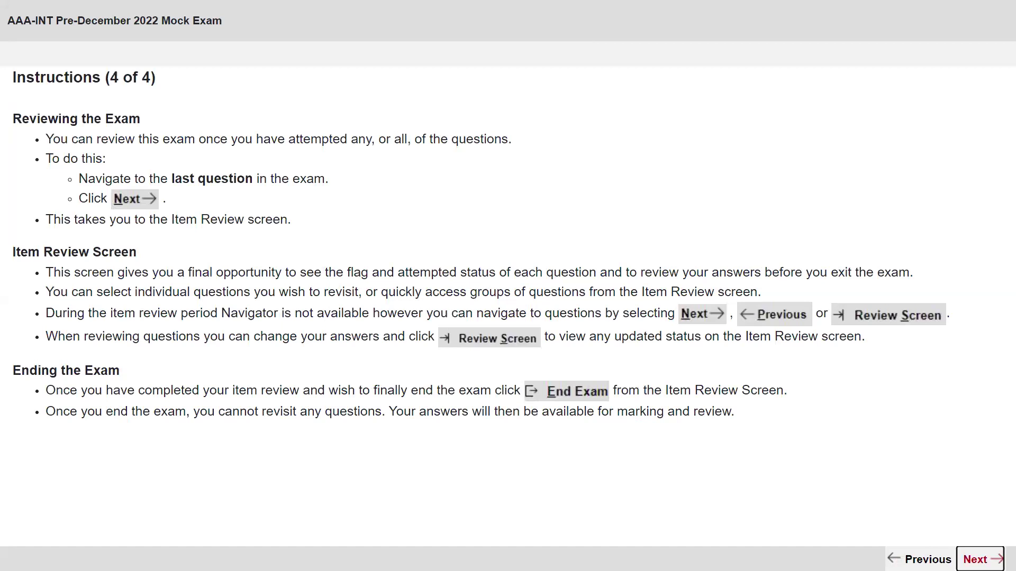
click(979, 559)
scroll(585, 347, down, 5)
scroll(584, 346, up, 5)
scroll(584, 346, down, 5)
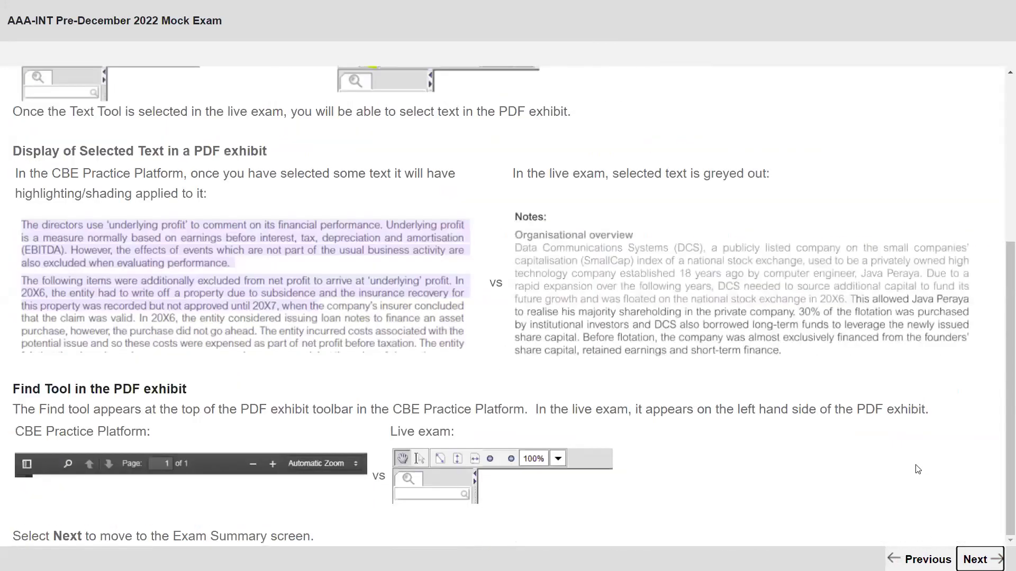
key(alt+n)
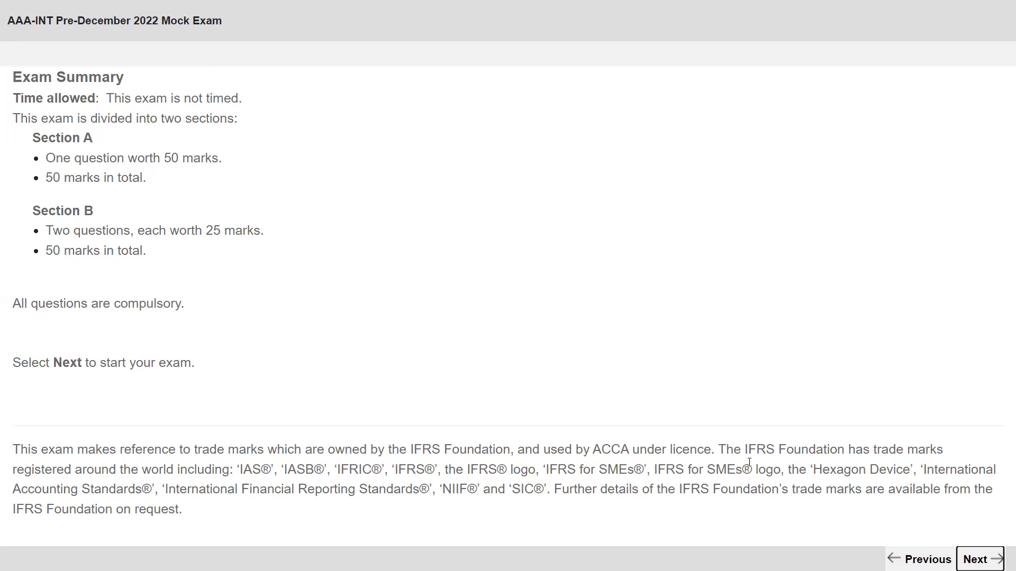
Step: Begin the exam, confirm being ready, and continue past the Section A introduction to the first question
click(979, 559)
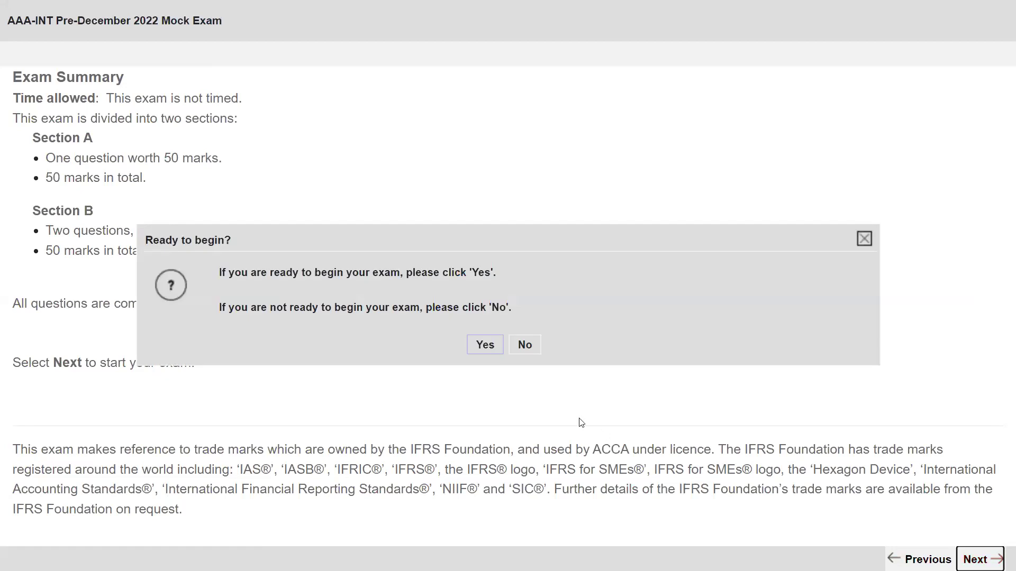
click(483, 346)
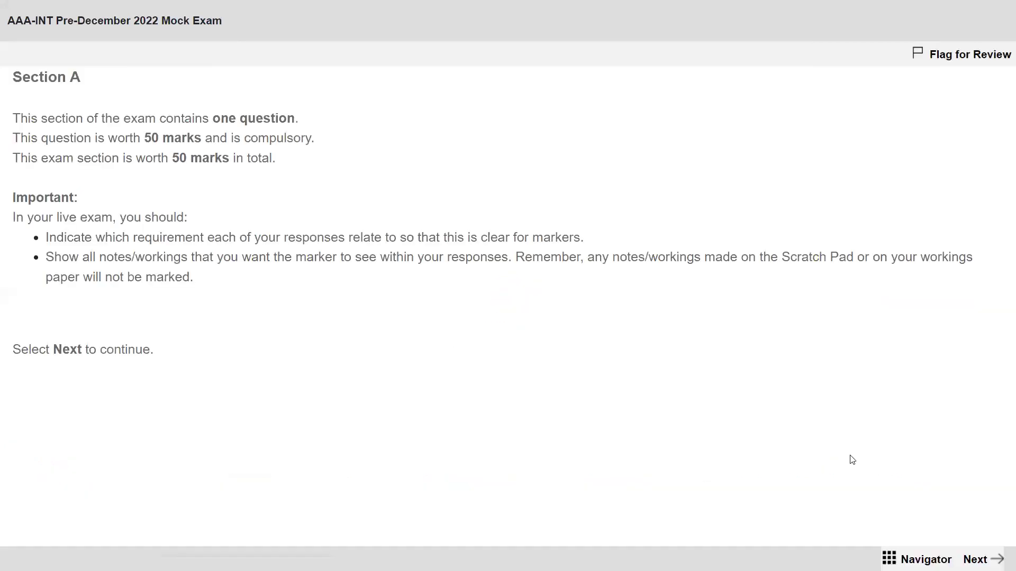
click(979, 559)
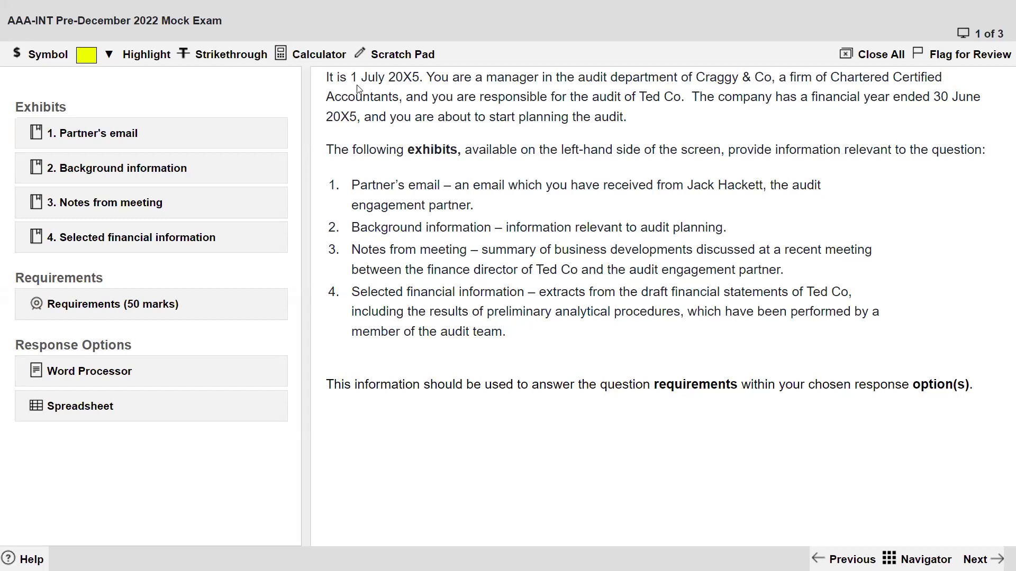
Step: Review the 50-mark requirements, including the professional skills to be demonstrated, and close their window
click(102, 305)
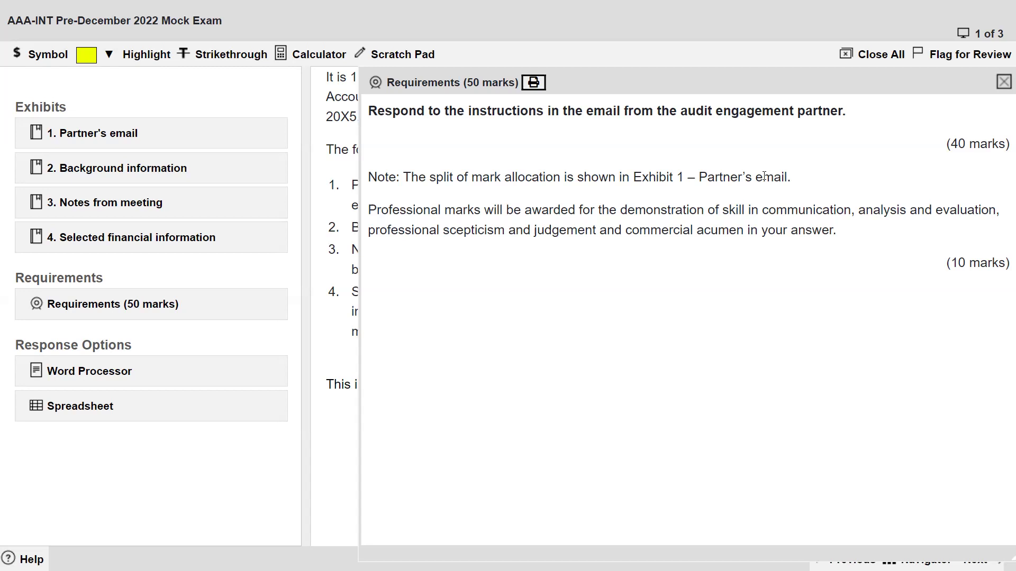
drag(645, 211, 850, 217)
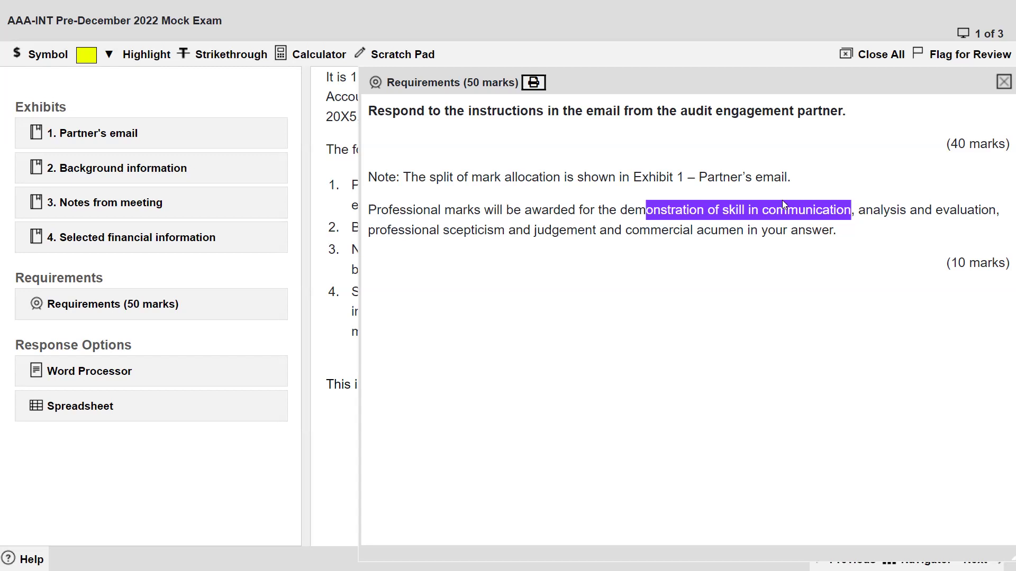
click(1002, 83)
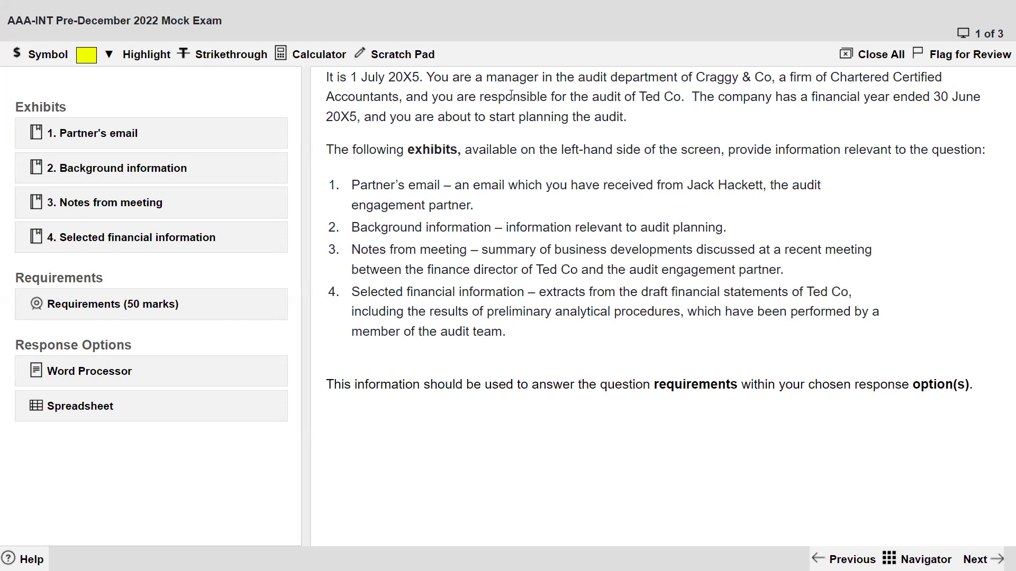
Step: Highlight "for the audit of Ted Co" and "to start planning the audit." in yellow in the question's introductory text
drag(539, 97, 677, 95)
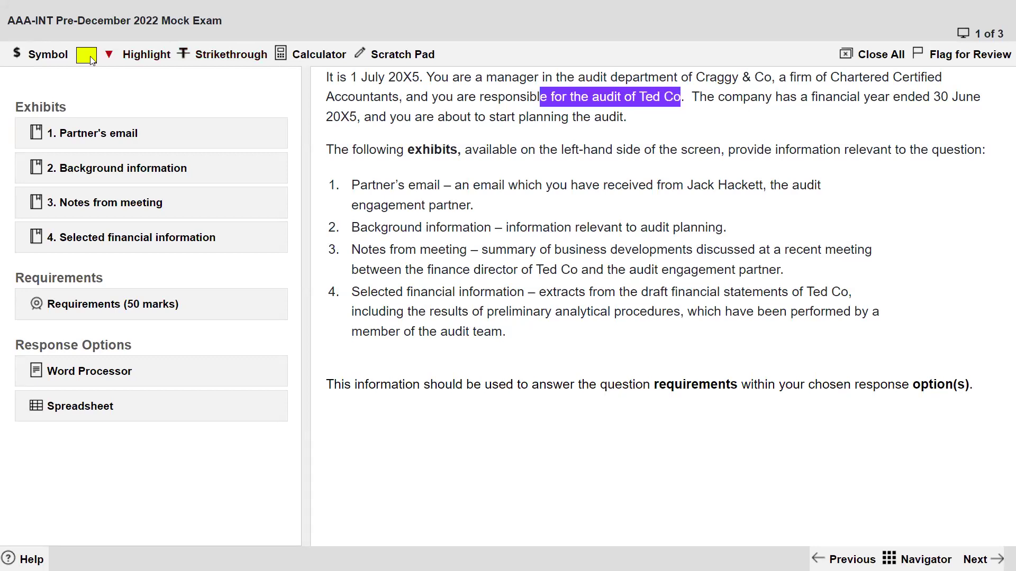
click(136, 60)
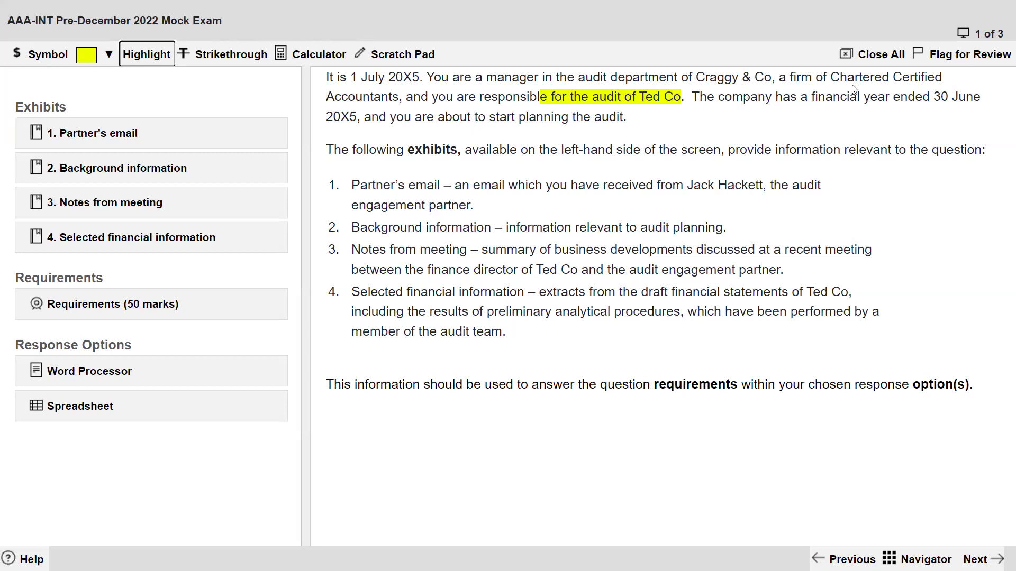
drag(472, 117, 626, 118)
click(148, 54)
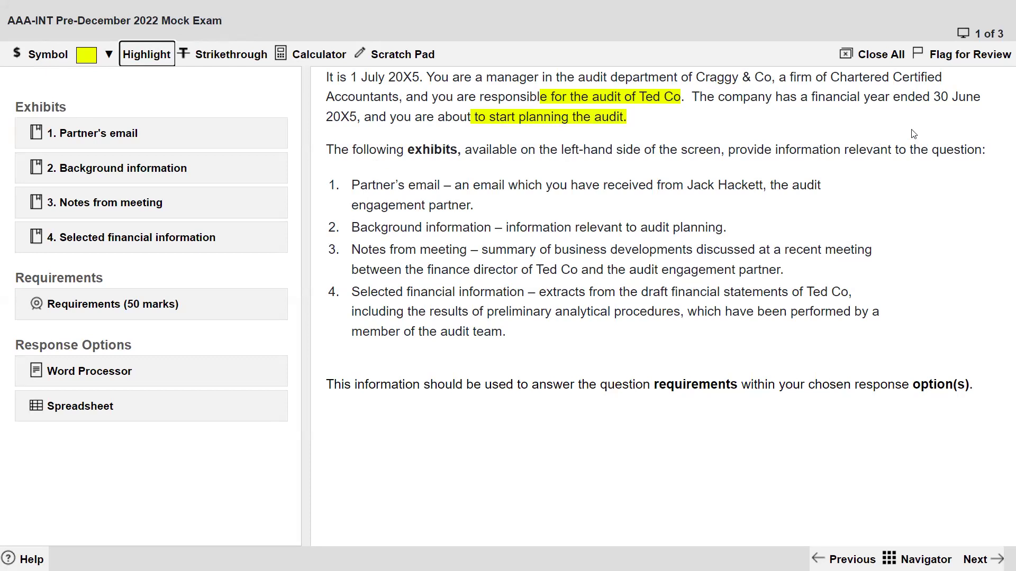
click(256, 175)
click(214, 135)
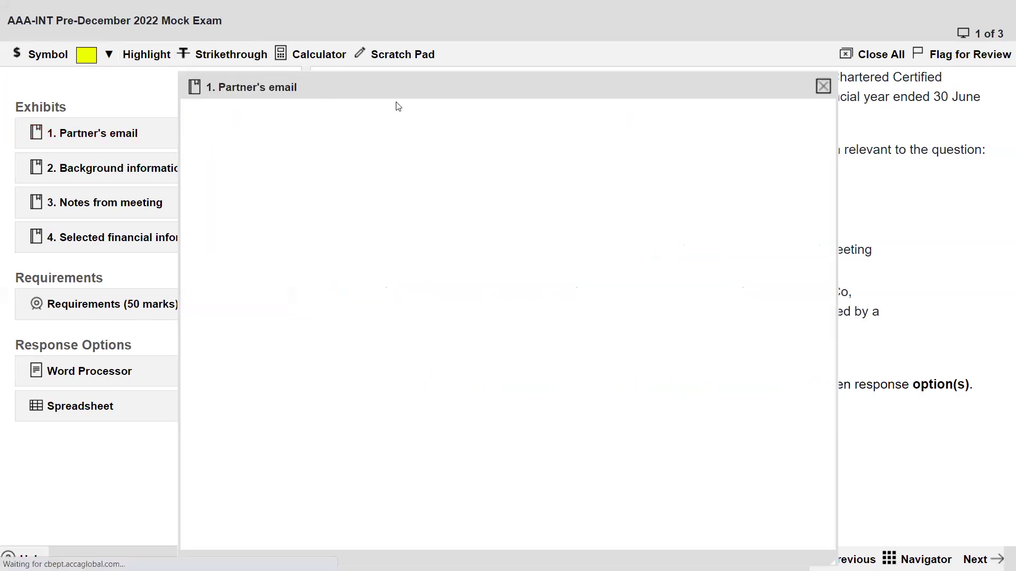
drag(396, 99, 389, 33)
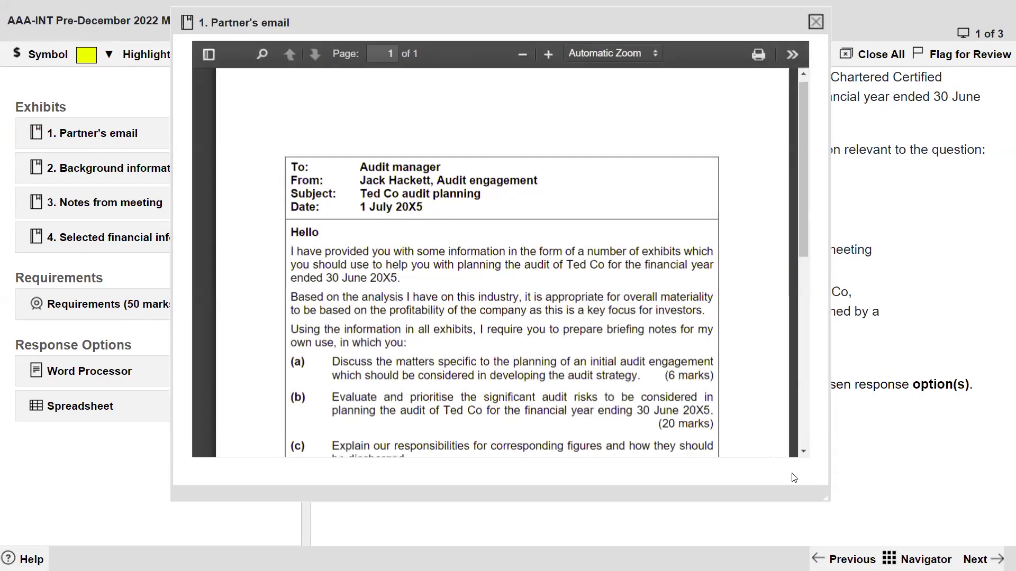
drag(826, 498, 1003, 552)
scroll(577, 248, down, 3)
scroll(578, 248, down, 5)
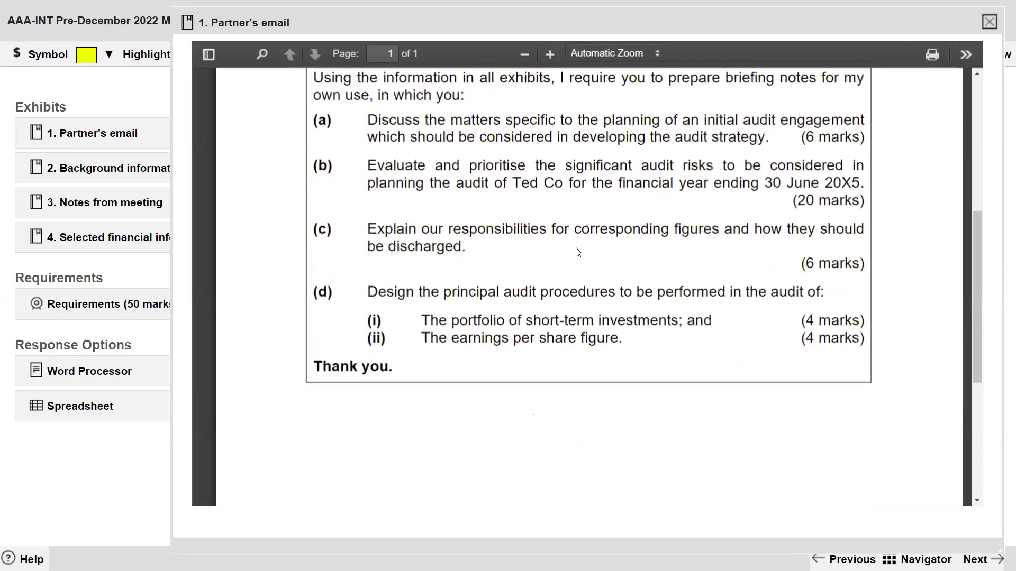
Step: Copy the email's text from "I require you to prepare briefing notes" through task (d)(ii) into the Word Processor response
scroll(921, 452, up, 3)
drag(846, 401, 428, 164)
scroll(320, 151, up, 3)
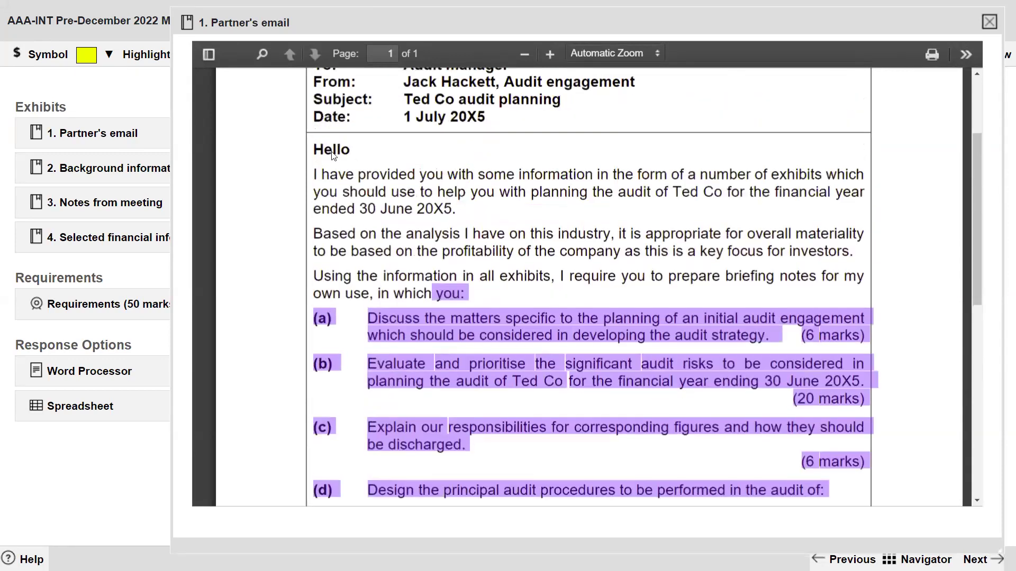
drag(316, 151, 359, 173)
click(352, 264)
drag(561, 279, 866, 271)
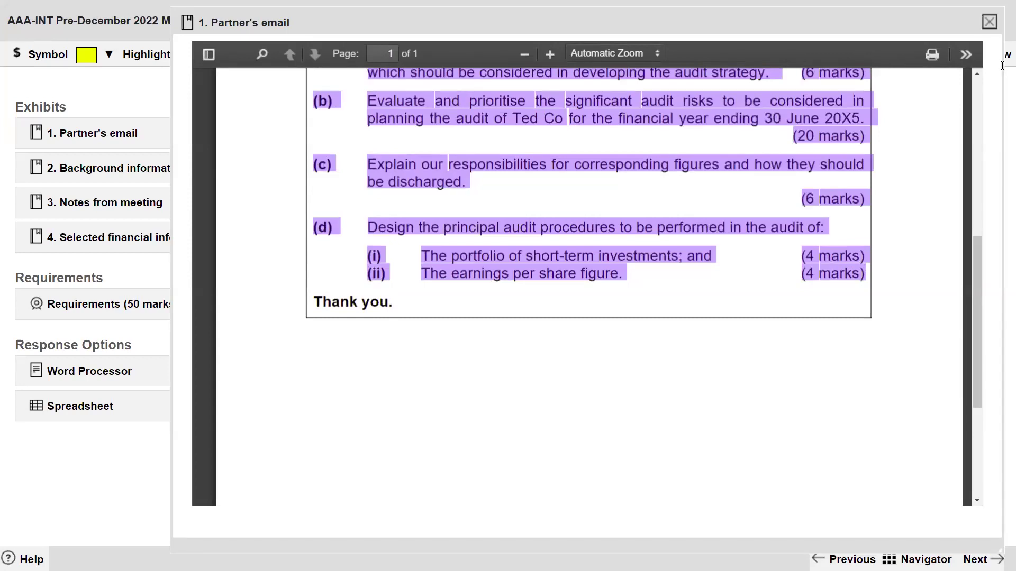
click(89, 372)
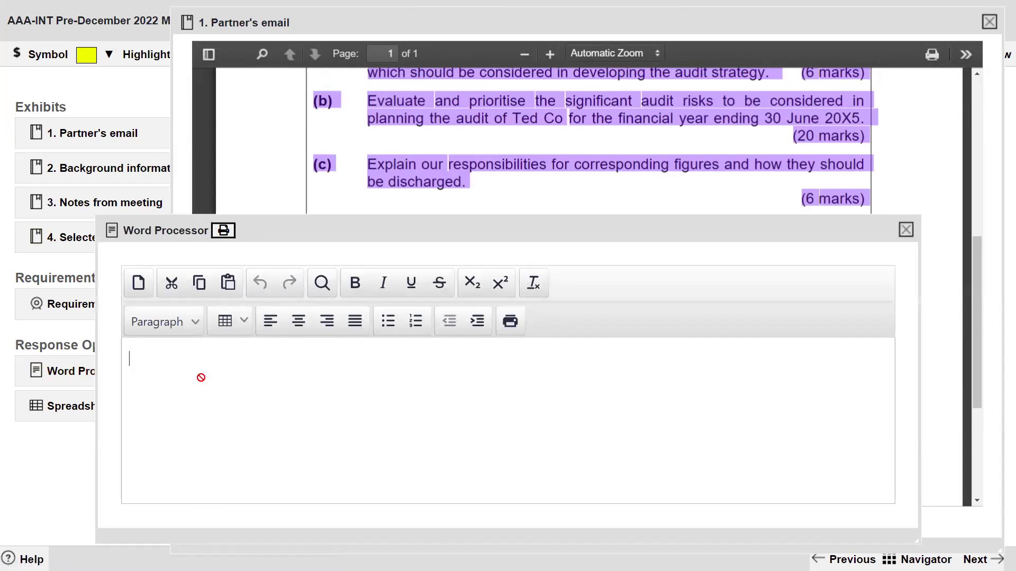
drag(201, 377, 200, 371)
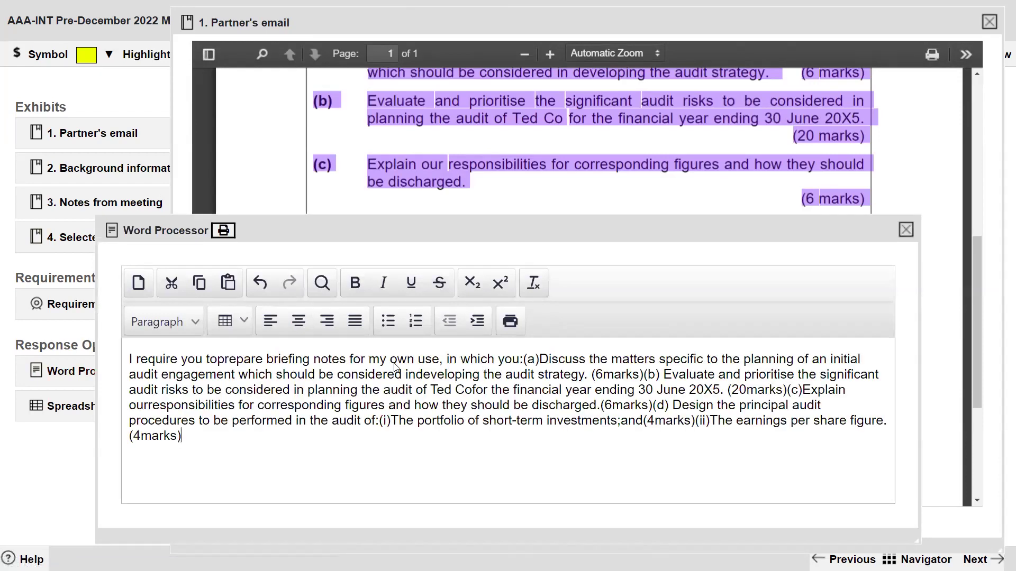
Step: Insert the missing space in "to prepare" and start task (a) in its own paragraph after "in which you:"
click(217, 360)
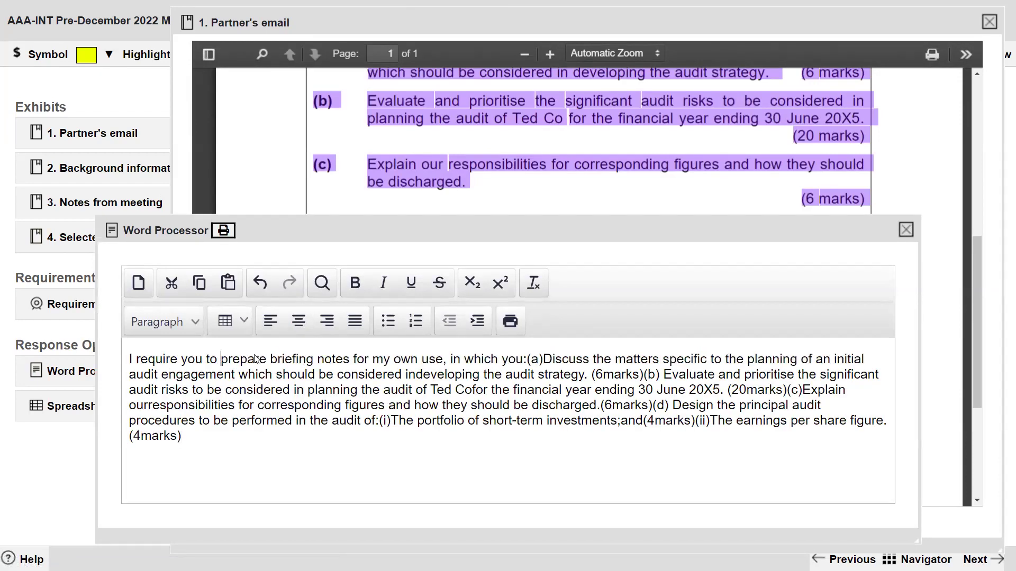
click(526, 361)
text(:)
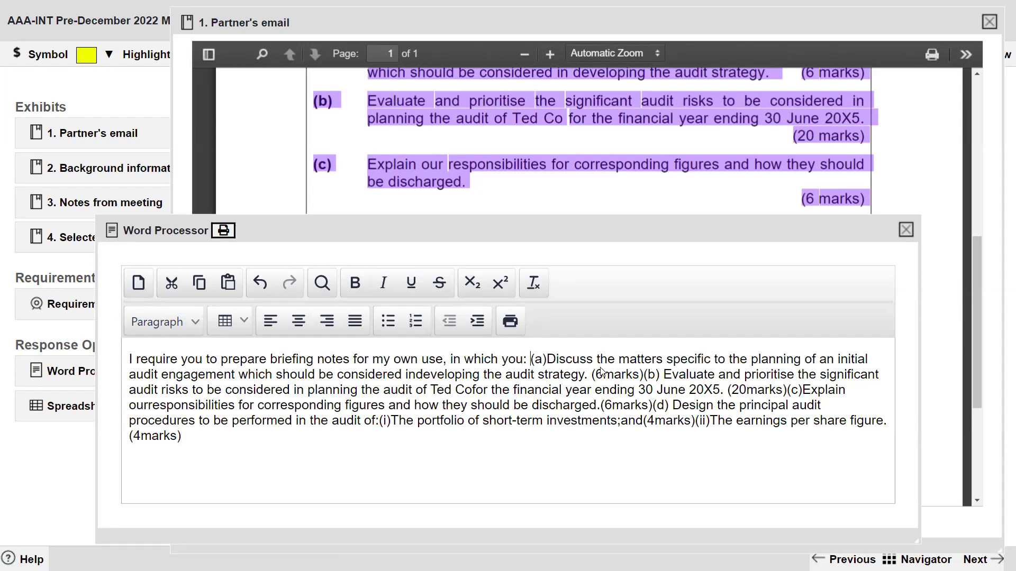
key(Return)
key(Return)
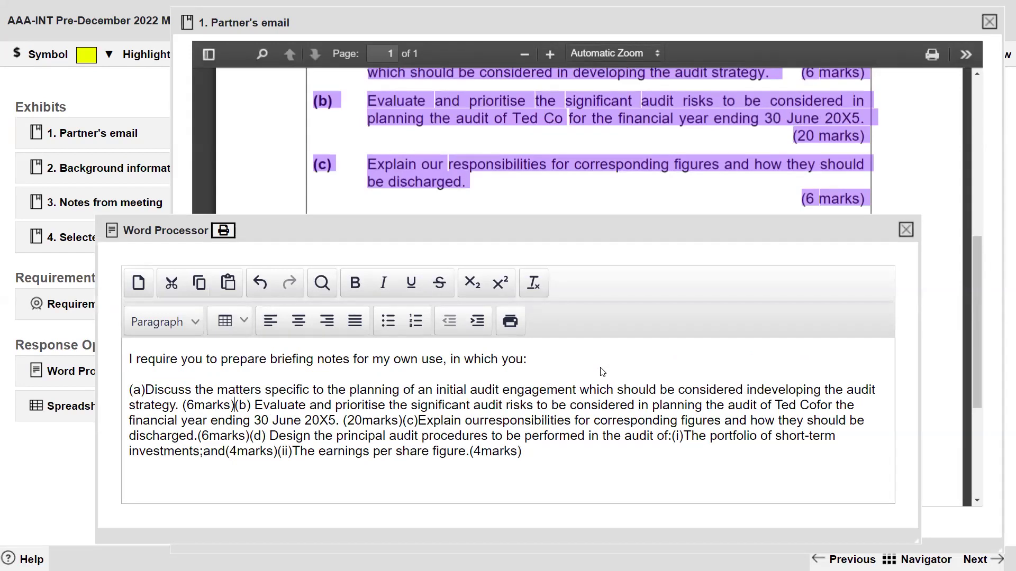
Step: Separate tasks (b) and (c) into their own paragraphs in the pasted text
key(Return)
key(Return)
key(Down)
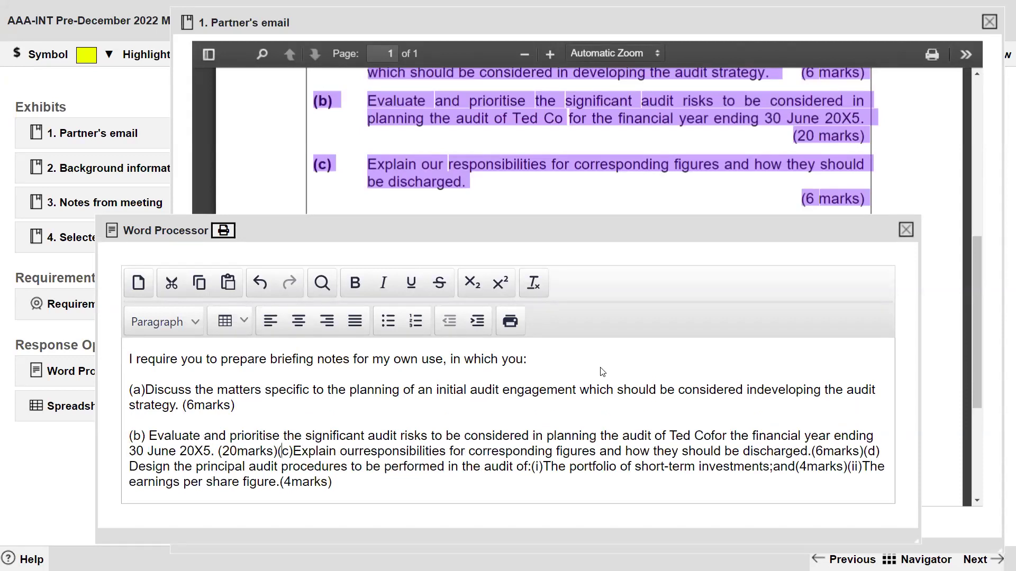
key(Return)
key(Return)
Step: Put task (d) in its own paragraph, with sub-items (i) and (ii) on separate lines below it
key(Down)
key(End)
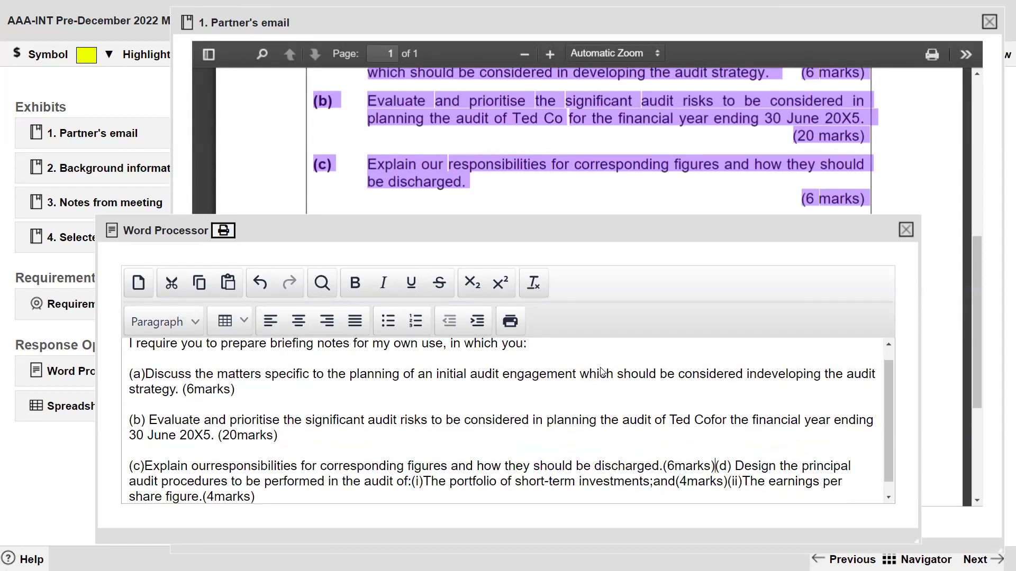
key(Return)
key(Return)
key(Down)
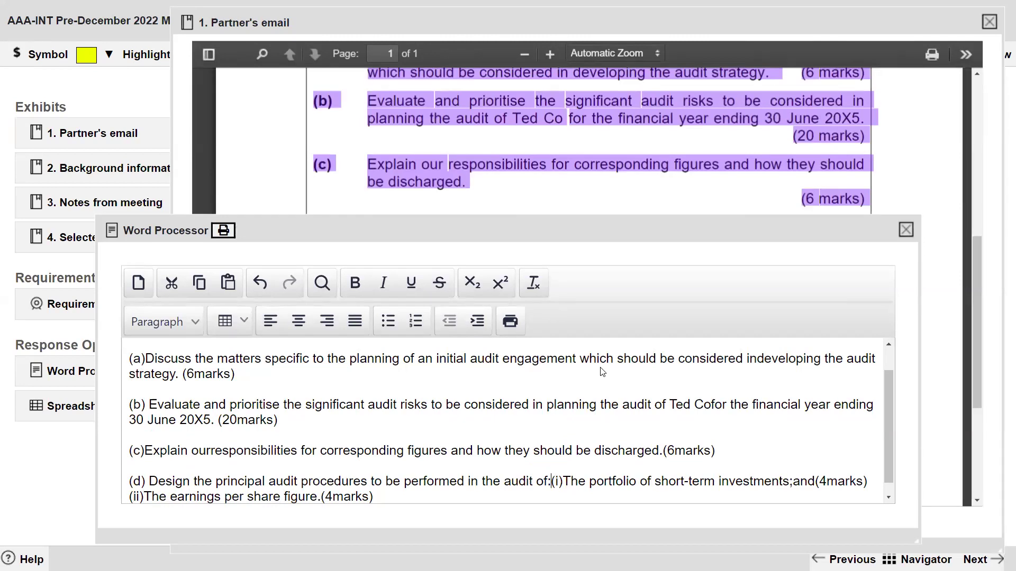
key(Return)
key(Return)
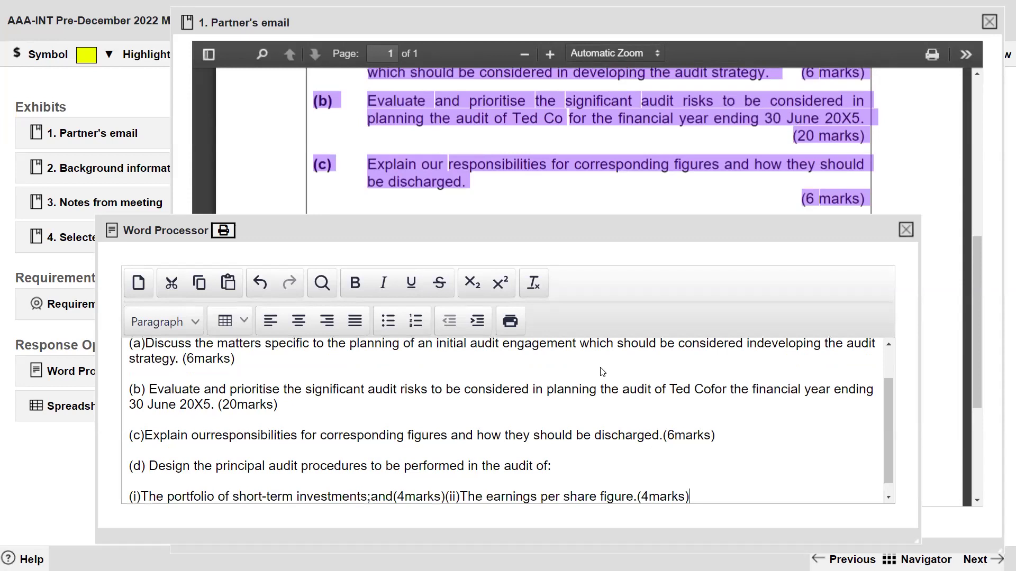
key(Home)
key(shift+Return)
key(End)
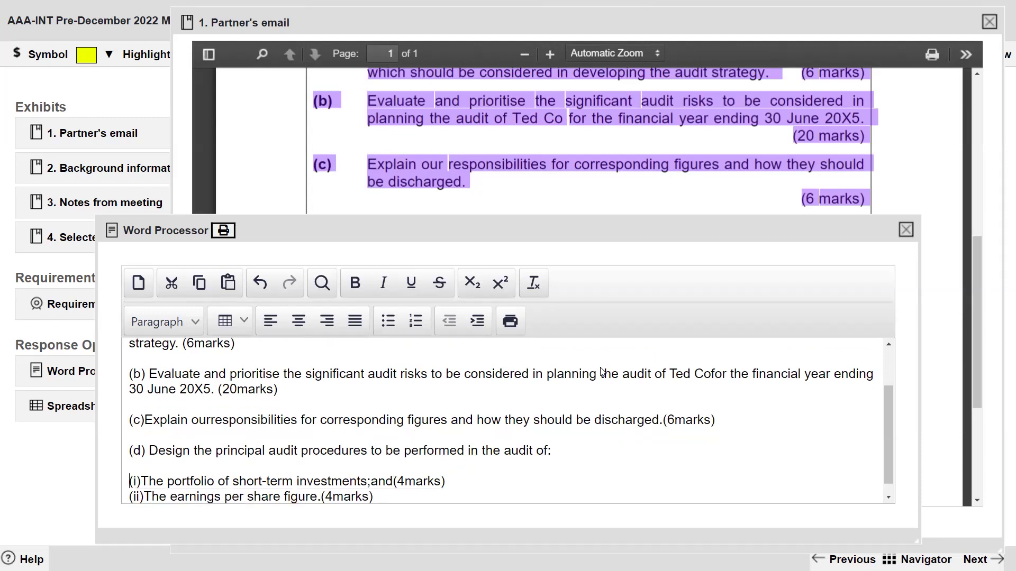
Step: Reposition the Word Processor window and resize it taller so all the pasted tasks fit in view
drag(312, 223, 350, 31)
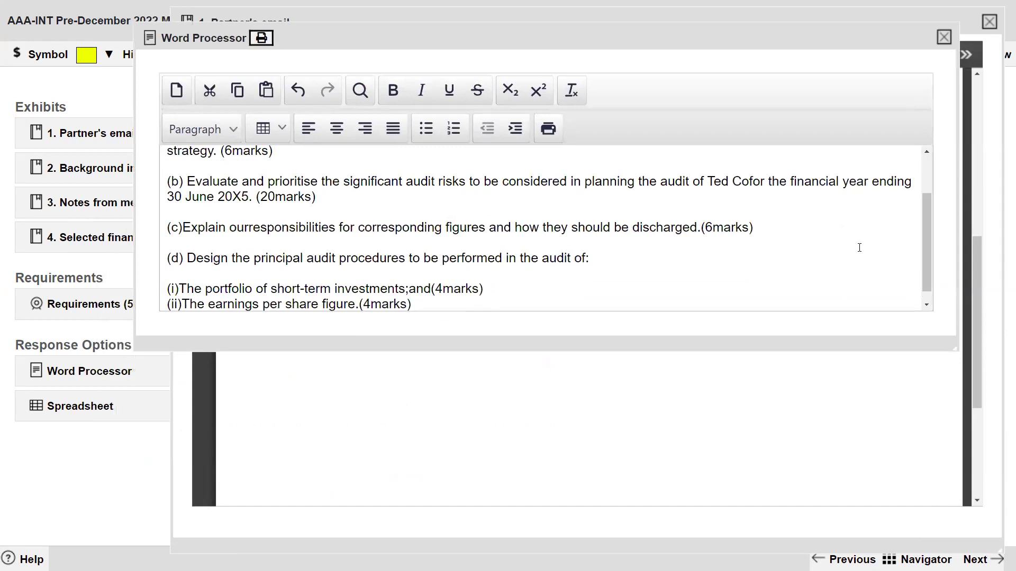
drag(955, 350, 852, 531)
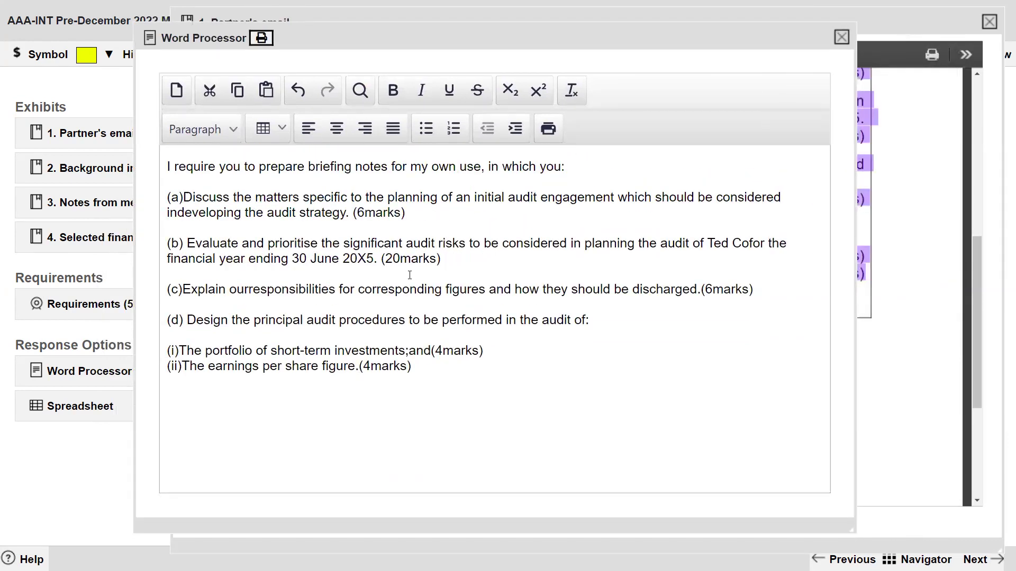
Step: Make the entire pasted text bold, from the briefing notes introduction through task (d)(ii)
click(493, 353)
key(ctrl+a)
key(ctrl+b)
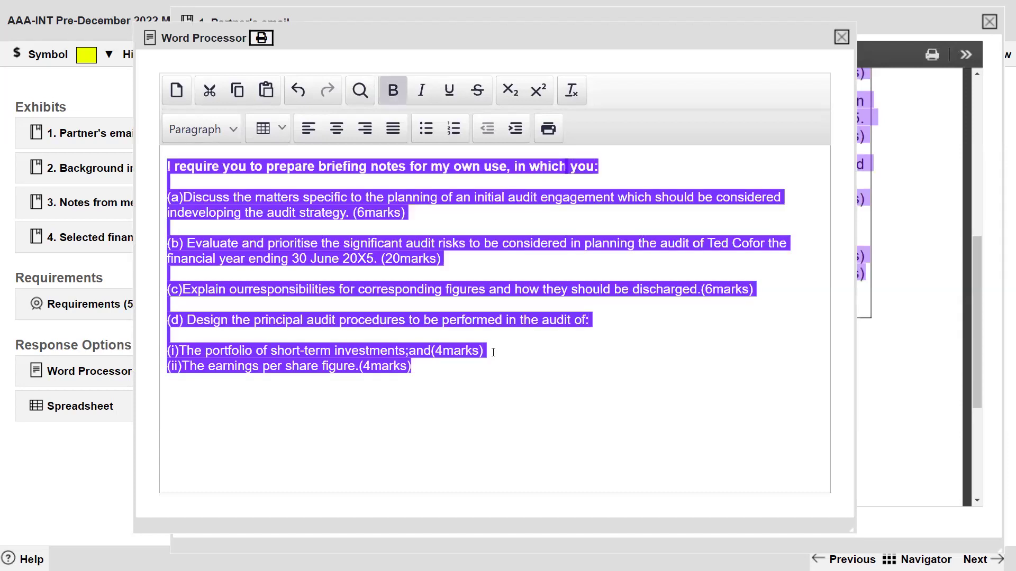
click(475, 373)
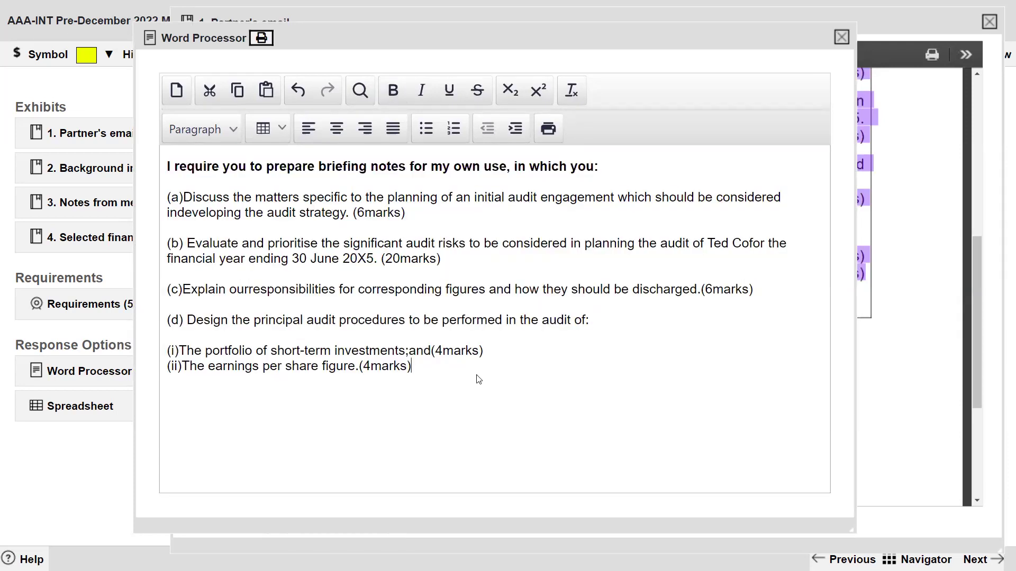
drag(442, 363, 154, 183)
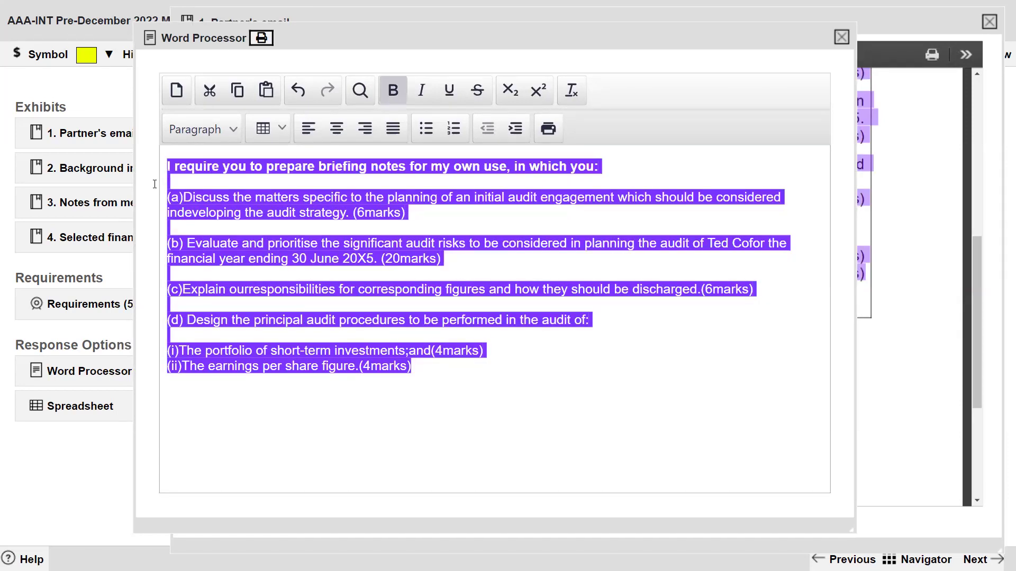
key(ctrl+b)
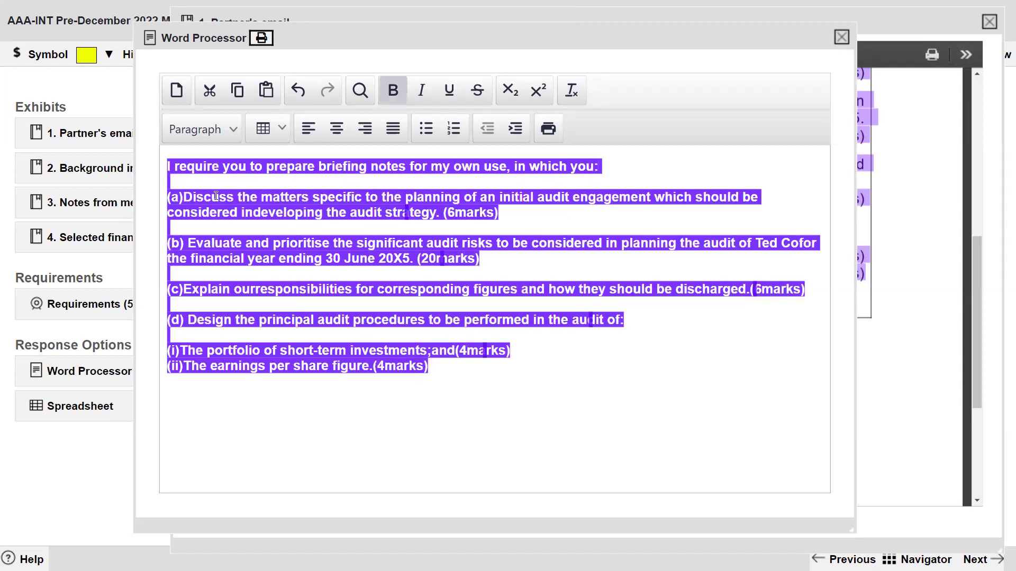
click(569, 372)
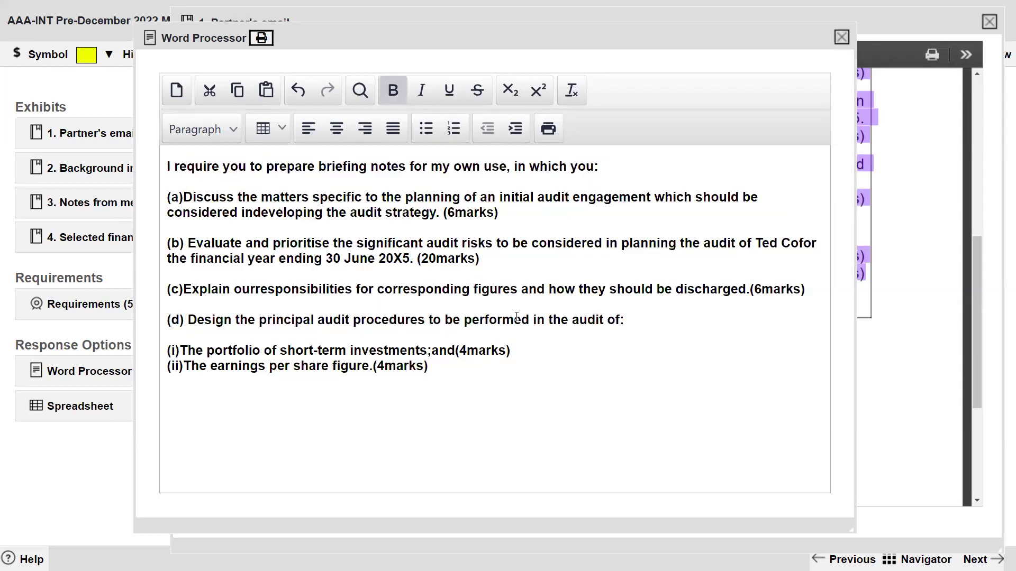
Step: Insert blank answer lines below tasks (a) and (b)
click(572, 226)
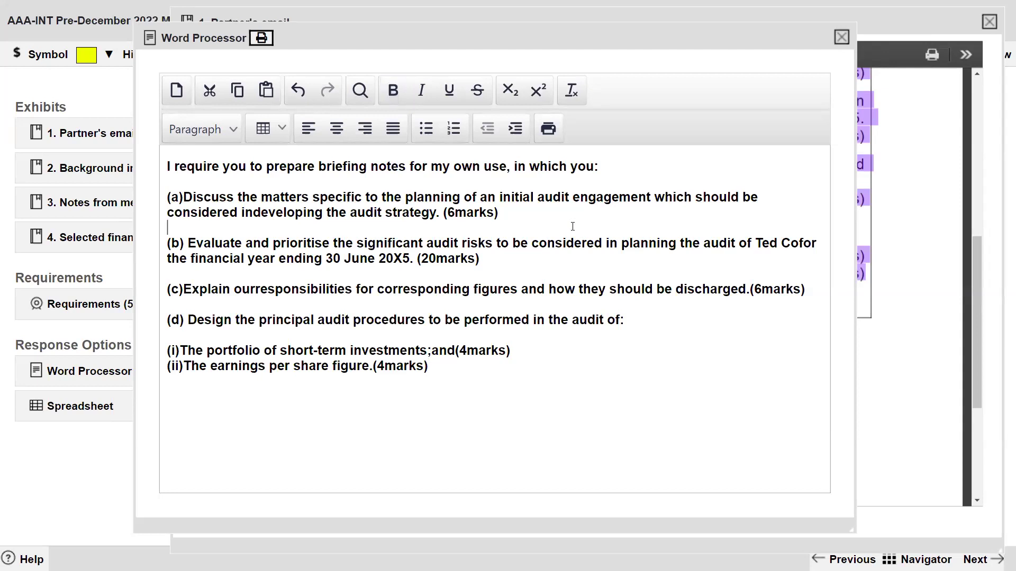
key(Return)
key(Return)
key(Down)
key(Down)
key(Down)
key(Return)
key(Return)
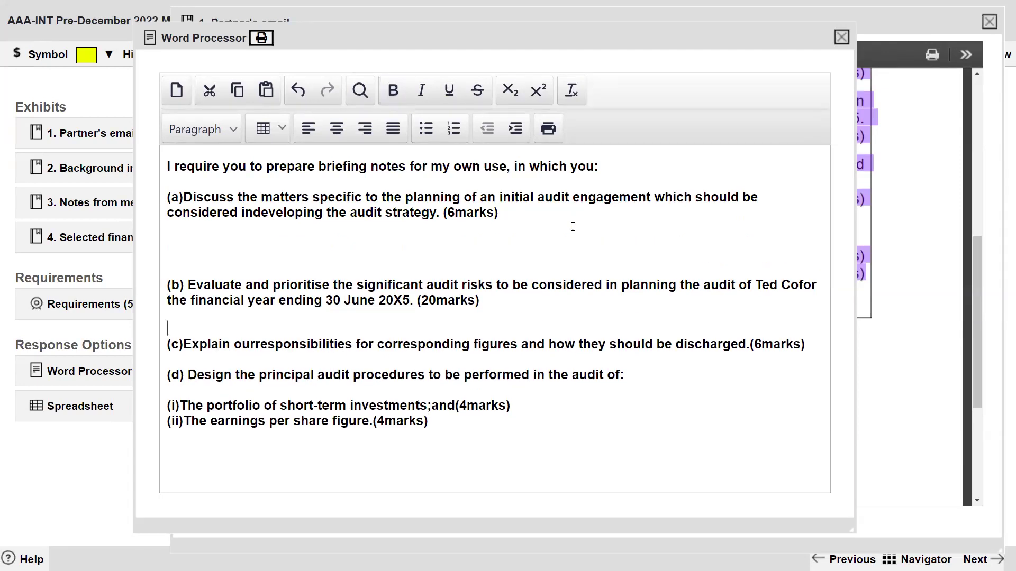
Step: Insert blank answer lines below task (c) and remove the empty line between task (d) and sub-item (i)
key(Down)
key(Down)
key(Return)
key(Return)
key(Return)
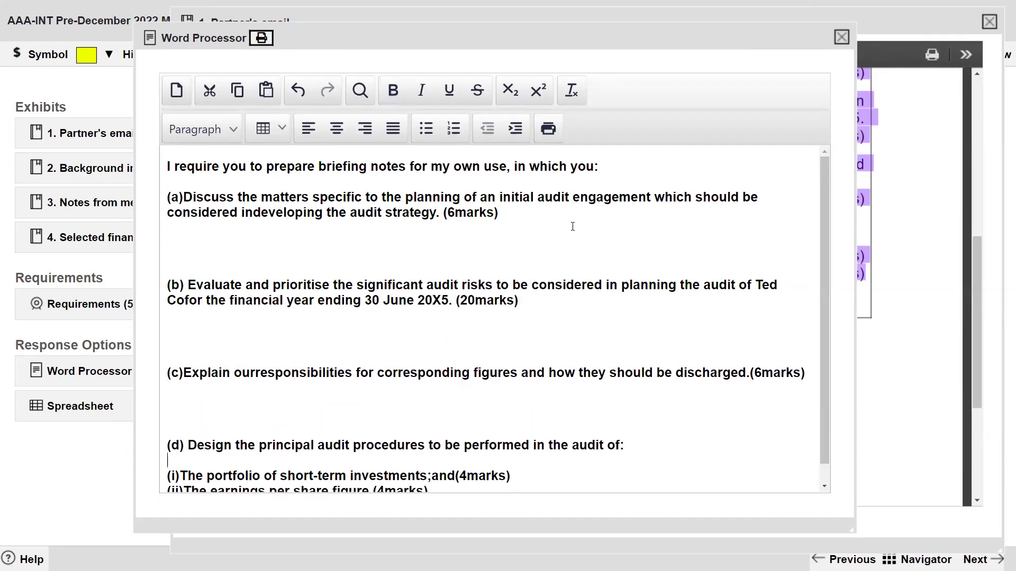
key(BackSpace)
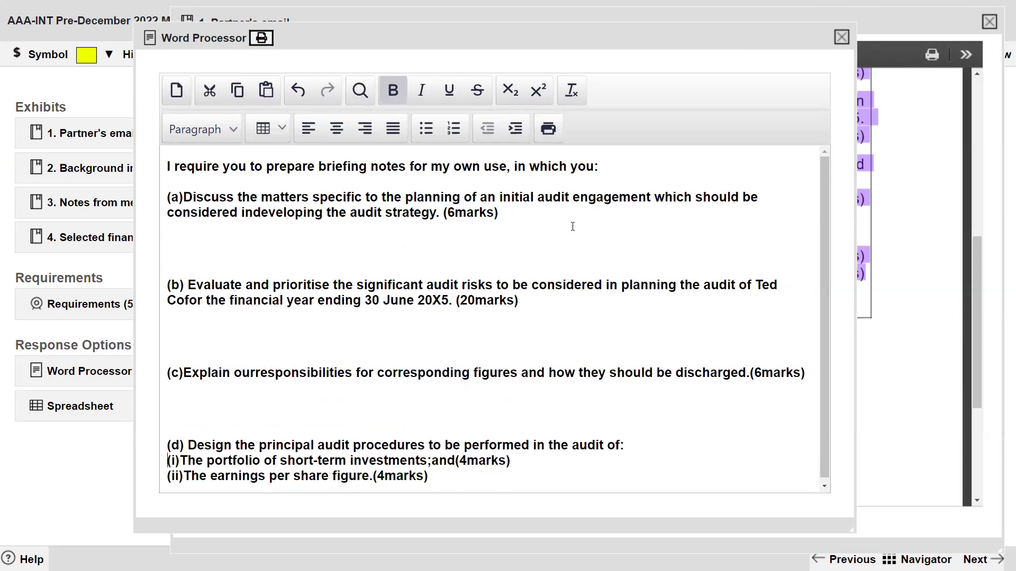
Step: In the partner's email, highlight in yellow "for overall materiality to be based on the profitability of the company as this is a key focus for investors"
click(869, 63)
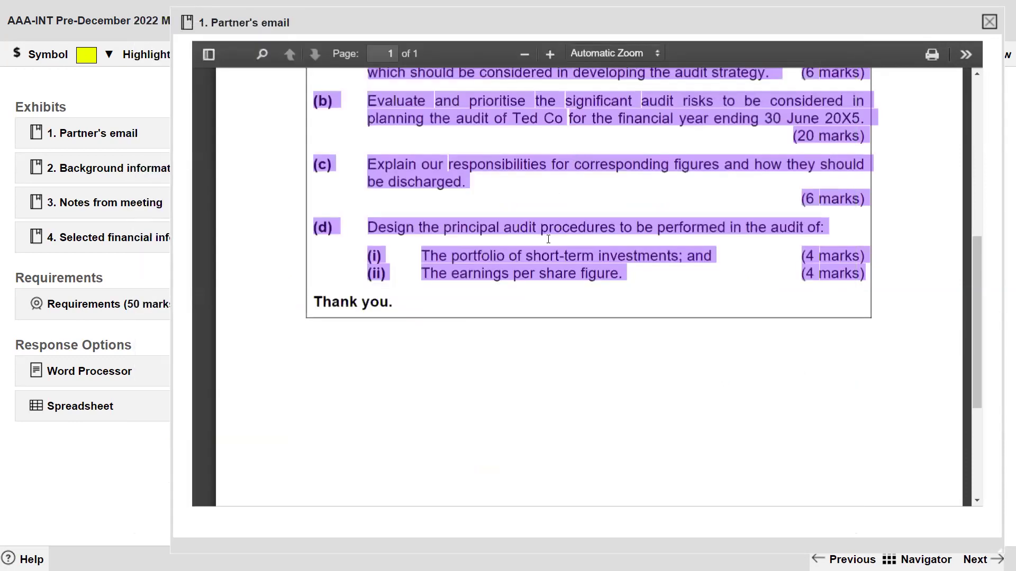
scroll(548, 239, up, 3)
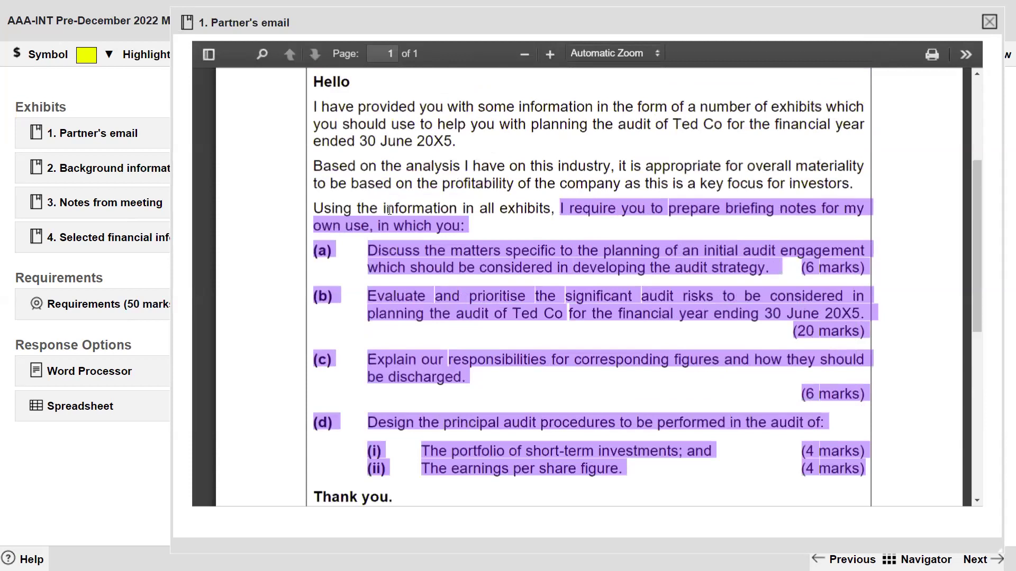
click(363, 125)
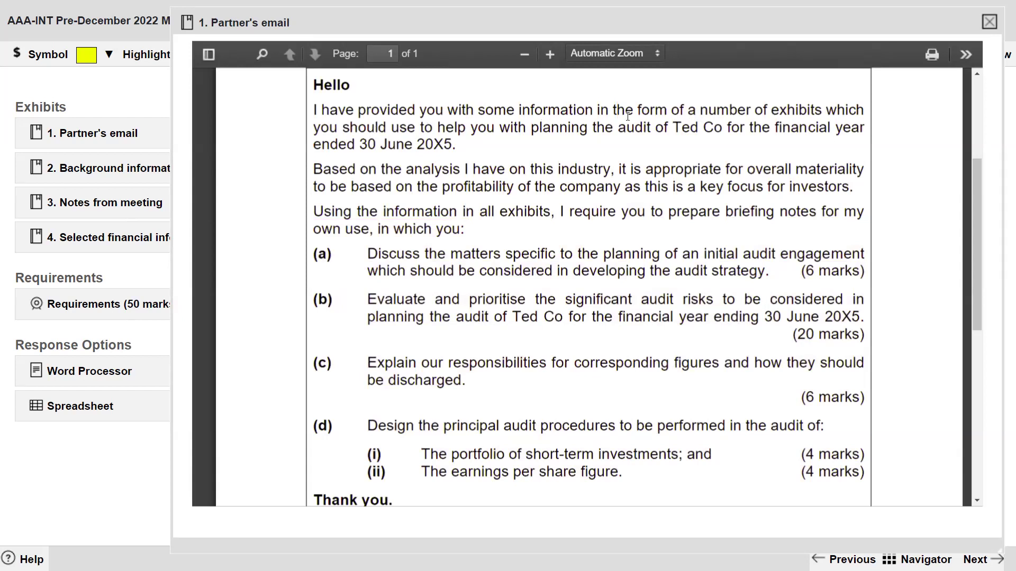
drag(619, 129, 722, 129)
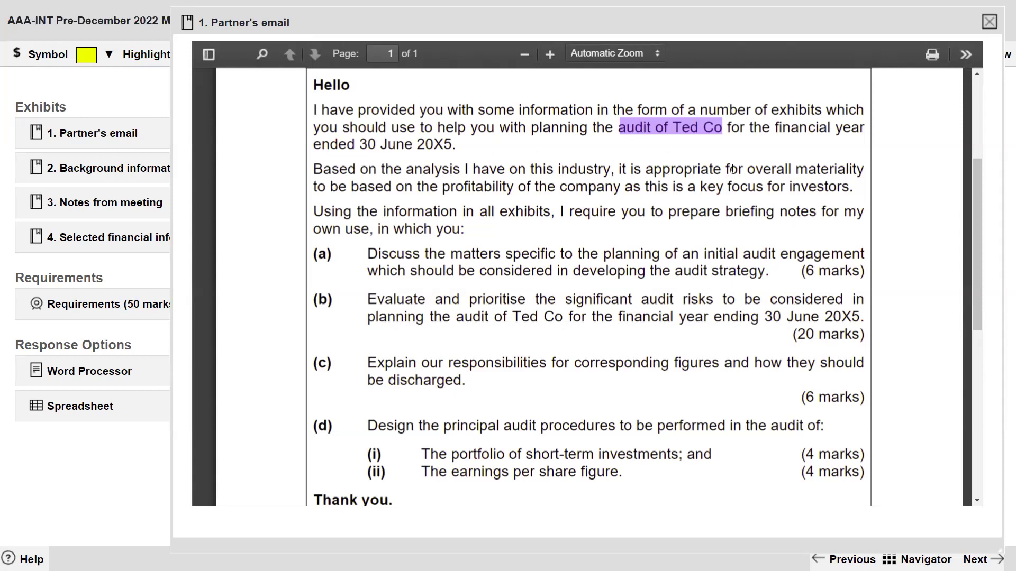
drag(727, 169, 849, 189)
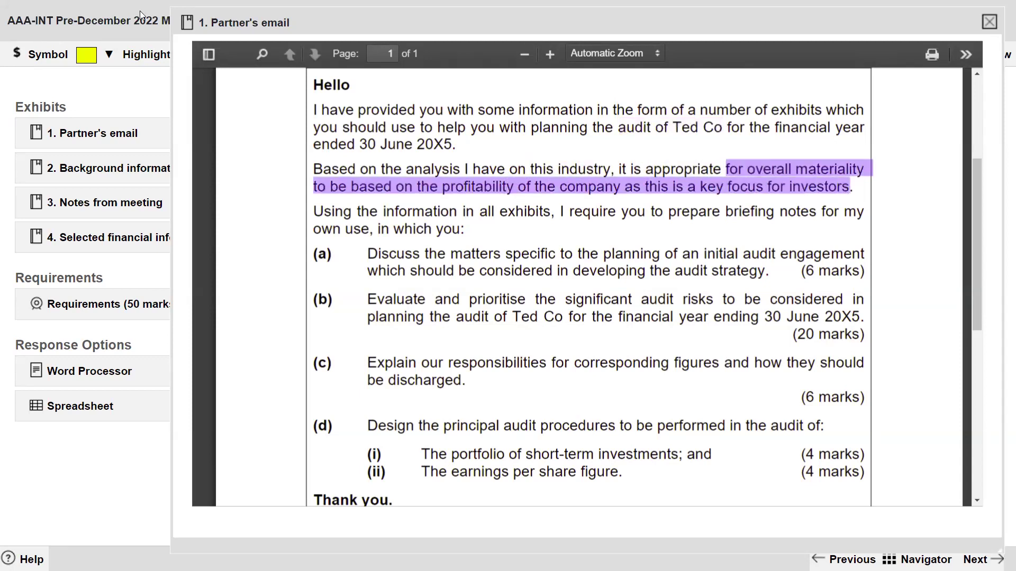
click(147, 58)
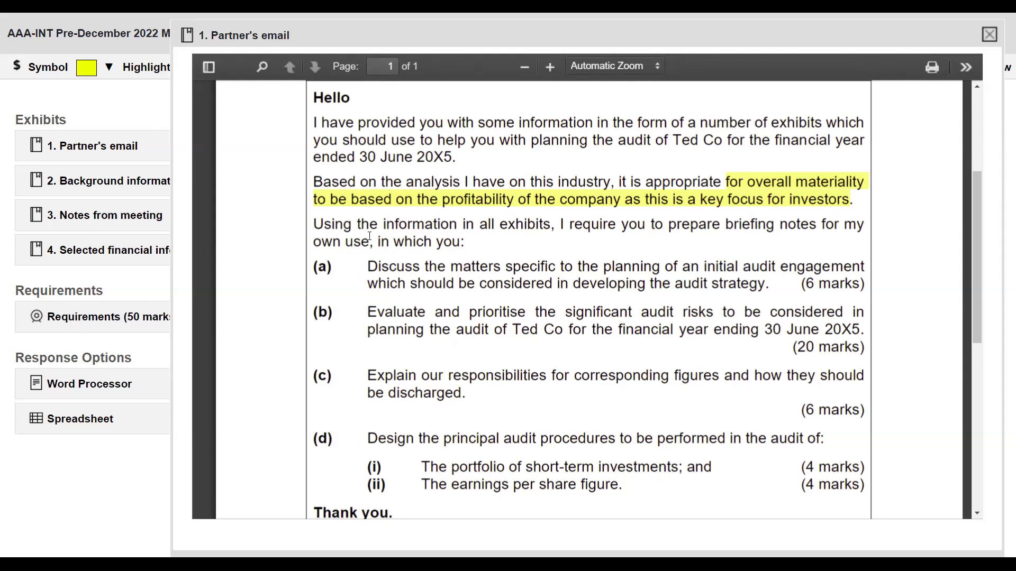
Step: Close the partner's email and reopen the word processor answer at the blank space under task (a)
click(989, 35)
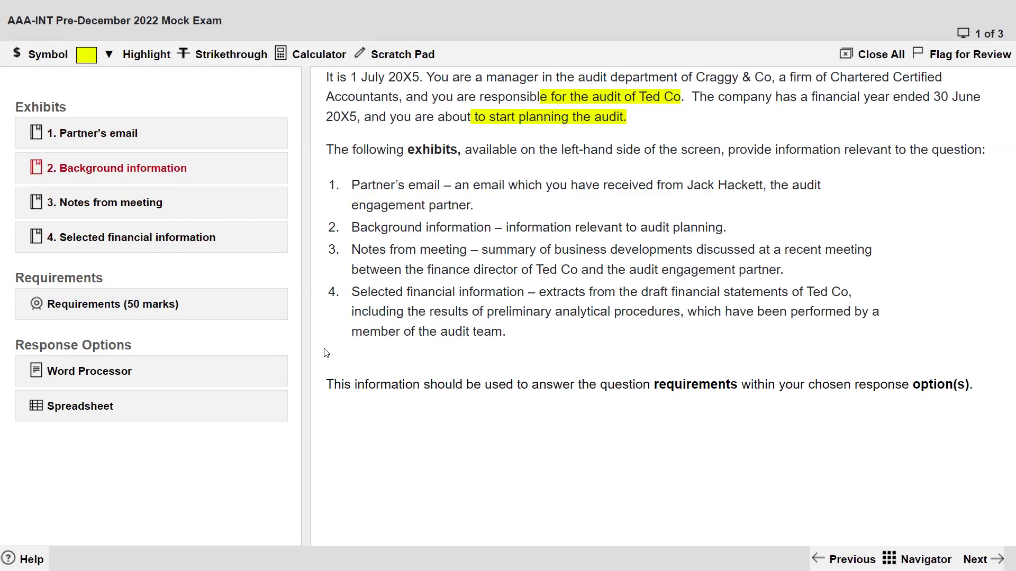
click(126, 373)
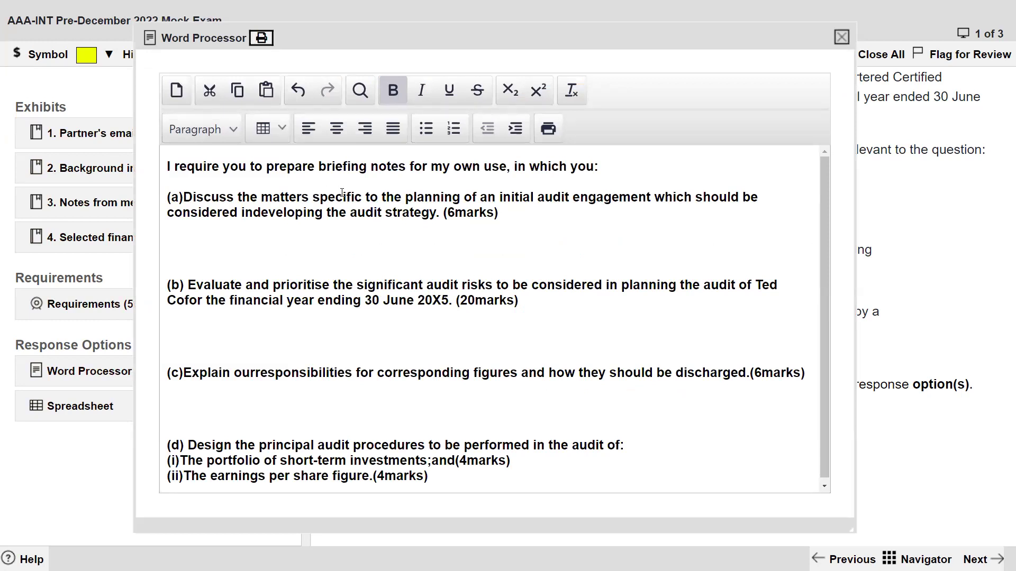
drag(496, 197, 594, 216)
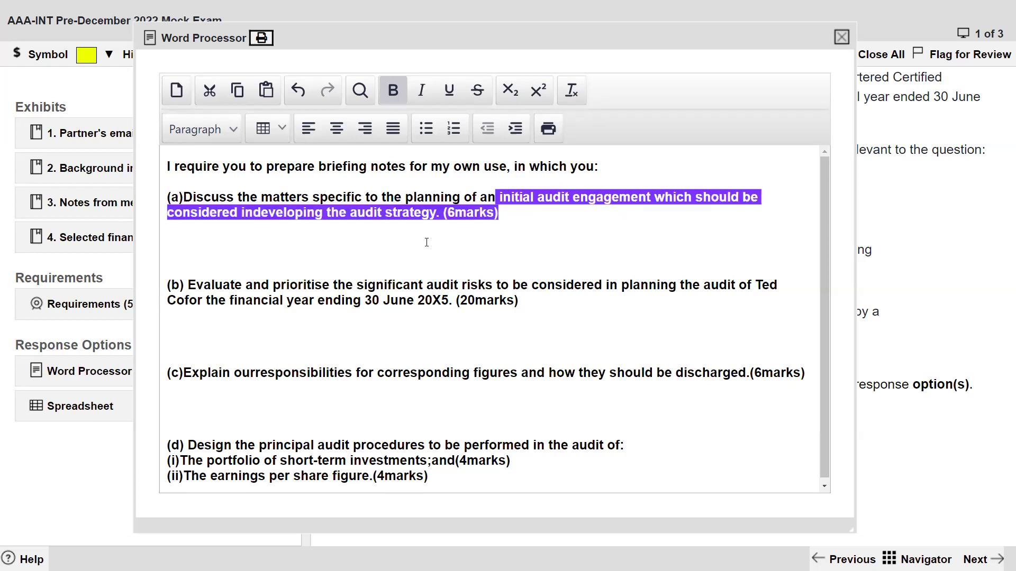
click(262, 247)
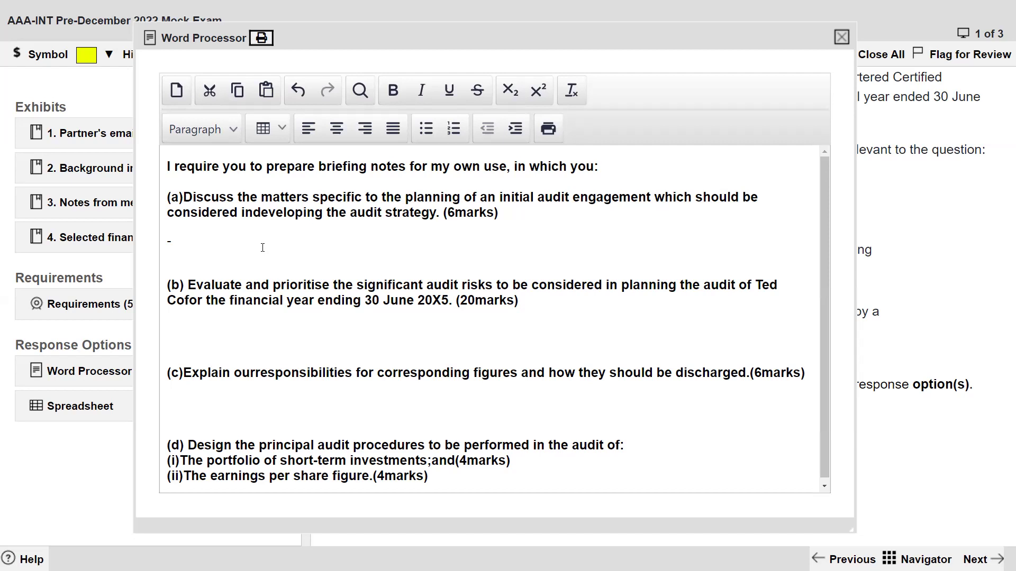
Step: Enter the first point under task (a): "- Discussion with the outgoing auditors"
text(Discussion with the outg)
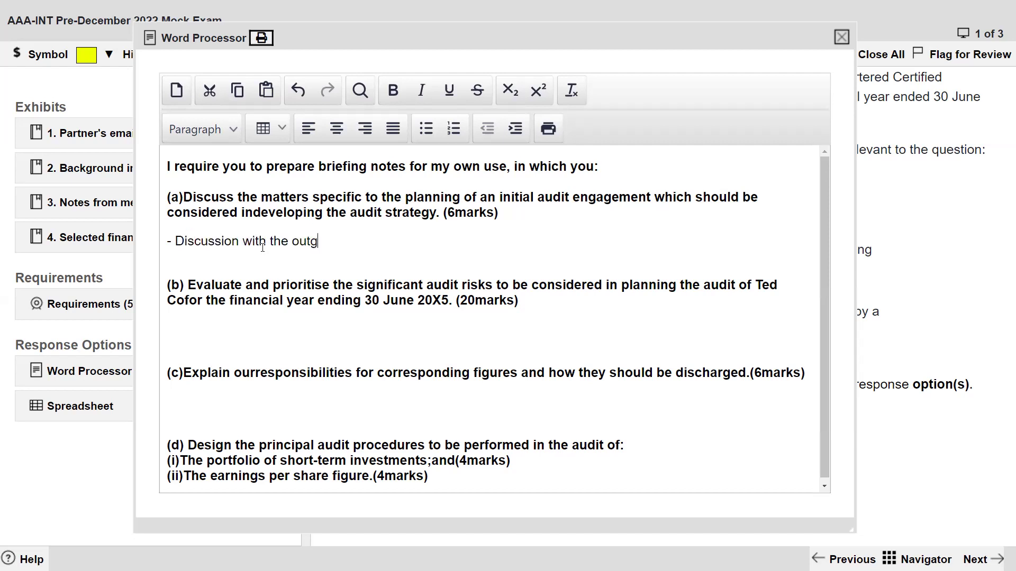
text(oing auditors)
key(Return)
Step: Add a second point, spaced by a blank line: "- Consider the previous year audit reports"
text(-)
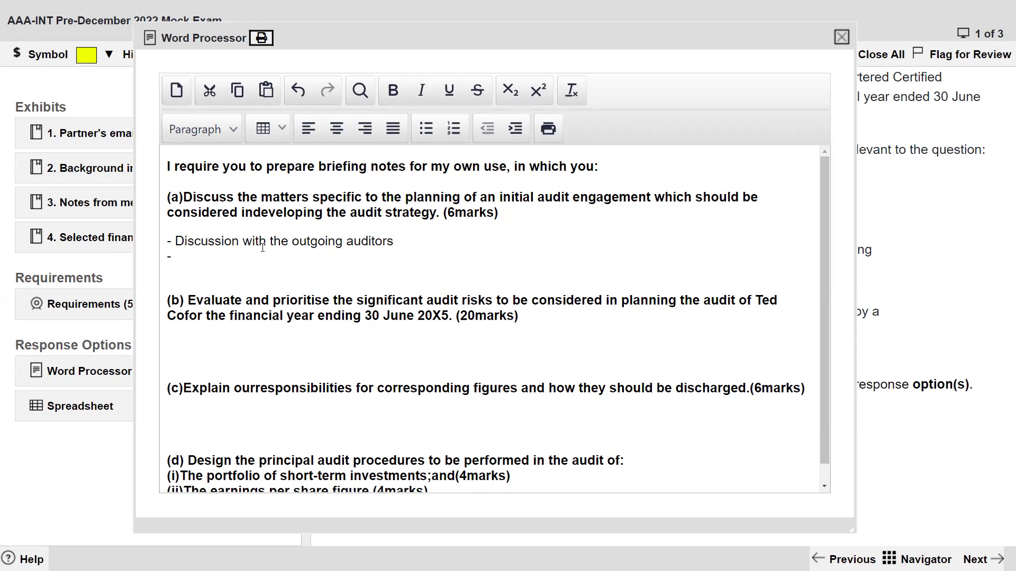
key(Return)
key(Return)
key(Return)
text(- C)
key(BackSpace)
text(C)
key(BackSpace)
text(Consider )
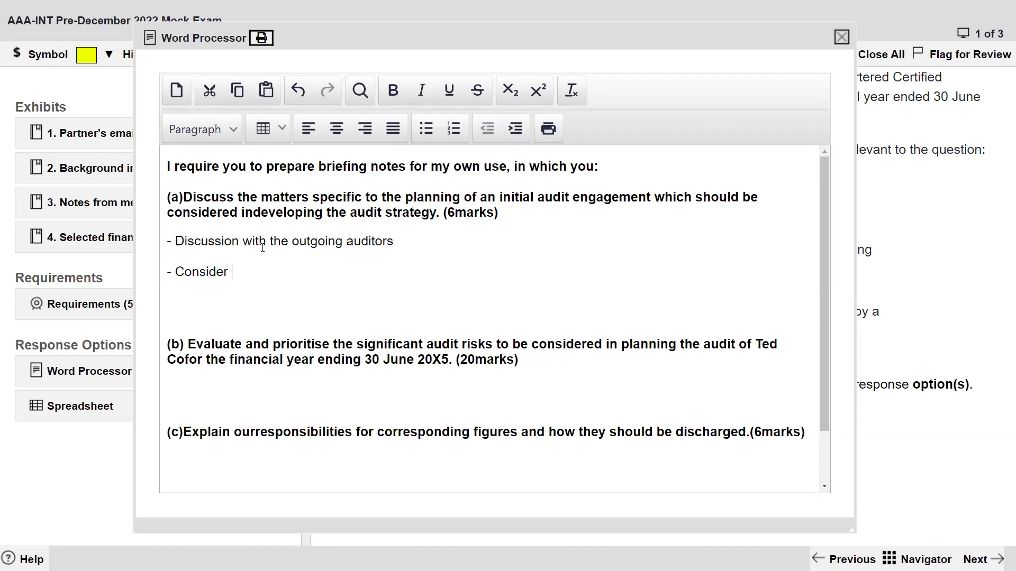
text(the previous year au)
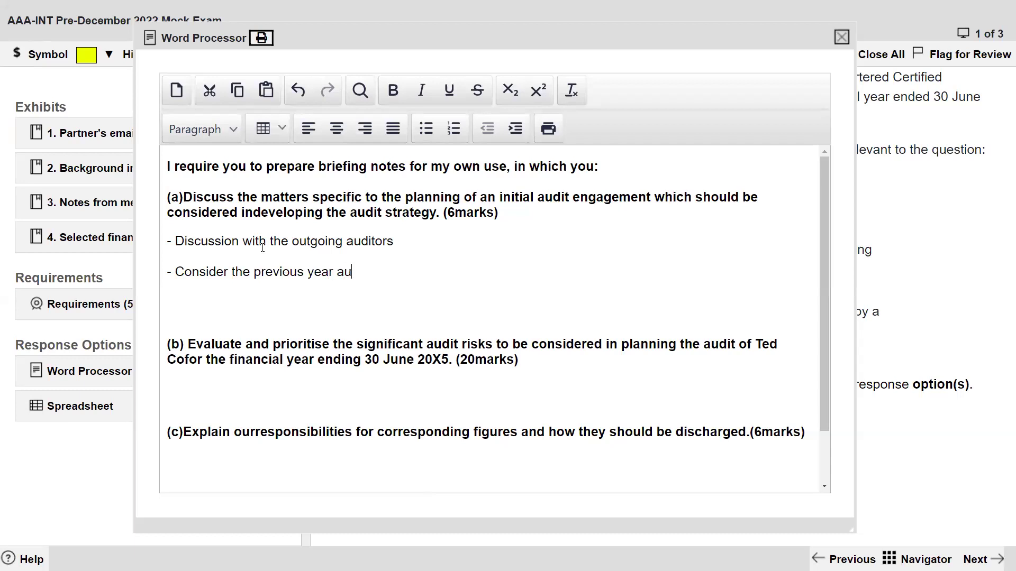
text(dit reports)
key(Return)
key(Return)
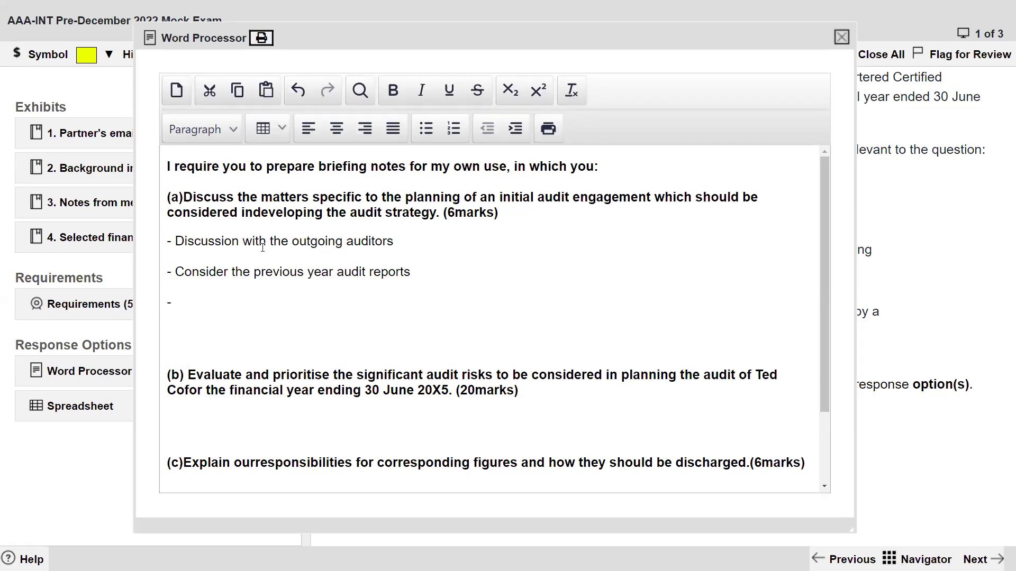
Step: Add the third point under task (a): "- Professional Clearances from the outgoing auditors"
text(Professional Cl)
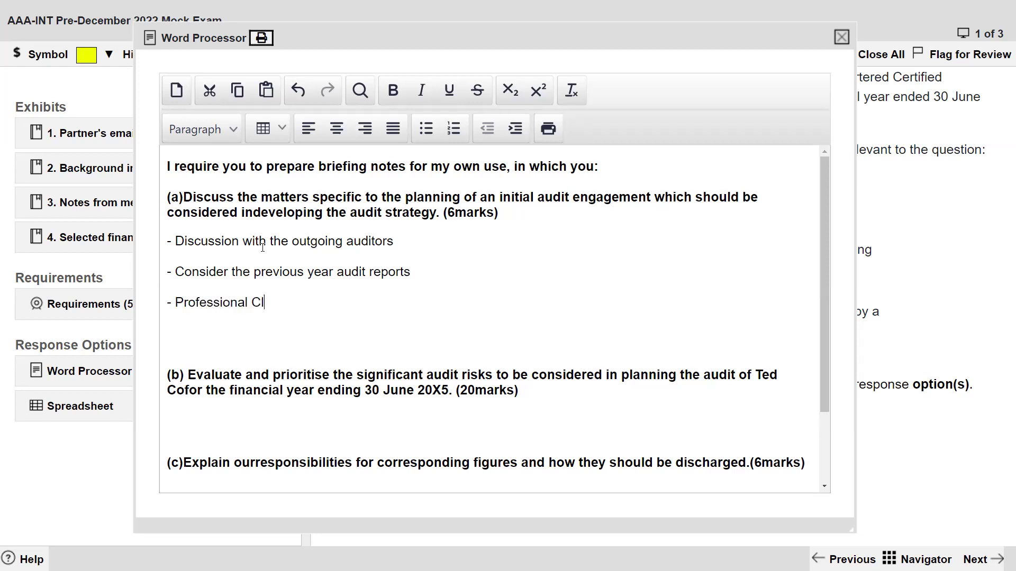
text(earances from the outgoing)
key(BackSpace)
text(go)
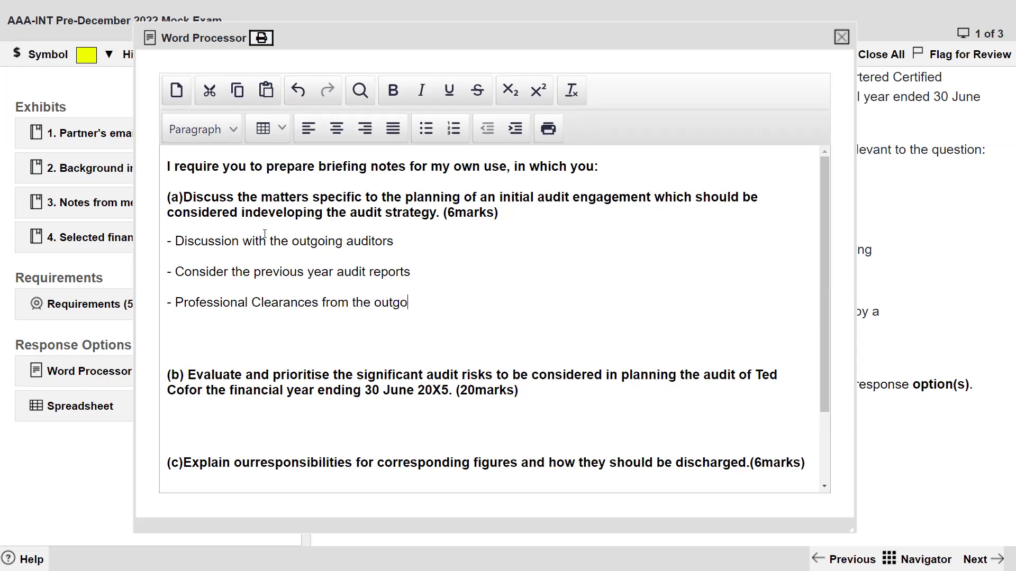
text(ing auditors)
key(Return)
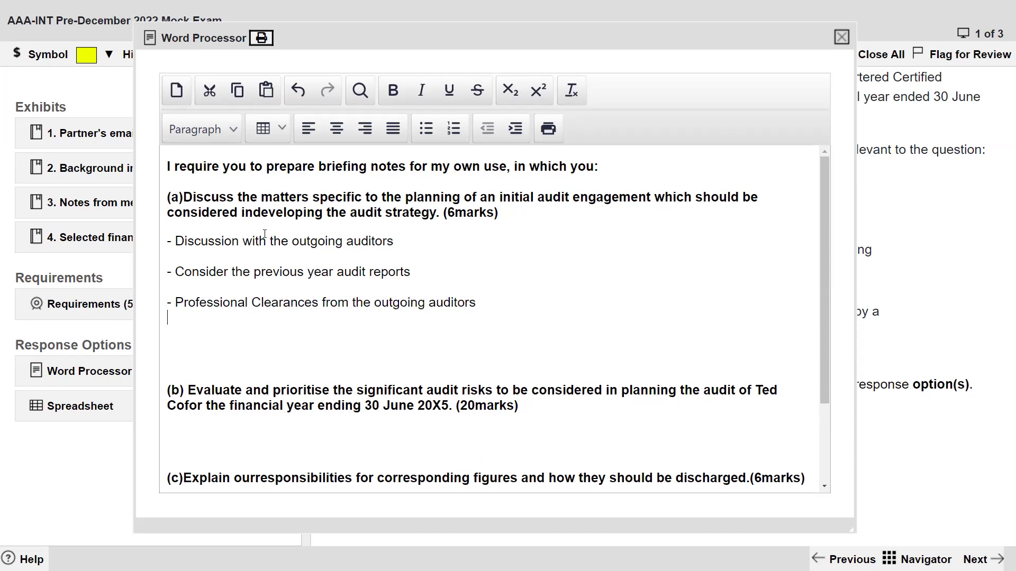
Step: Add the fourth point under task (a): "- Opening Balances"
text(-)
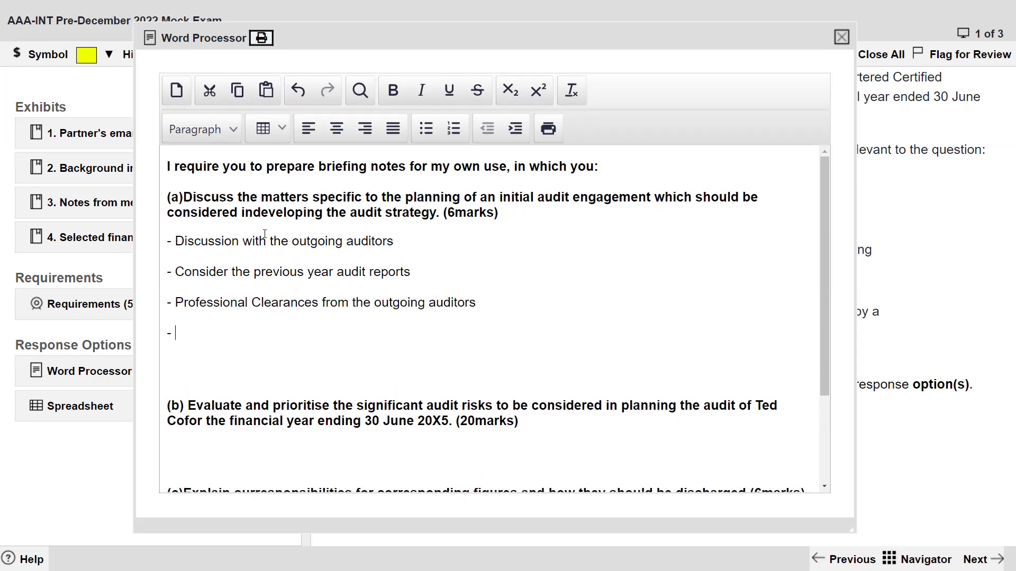
text( Opening Balances)
key(Return)
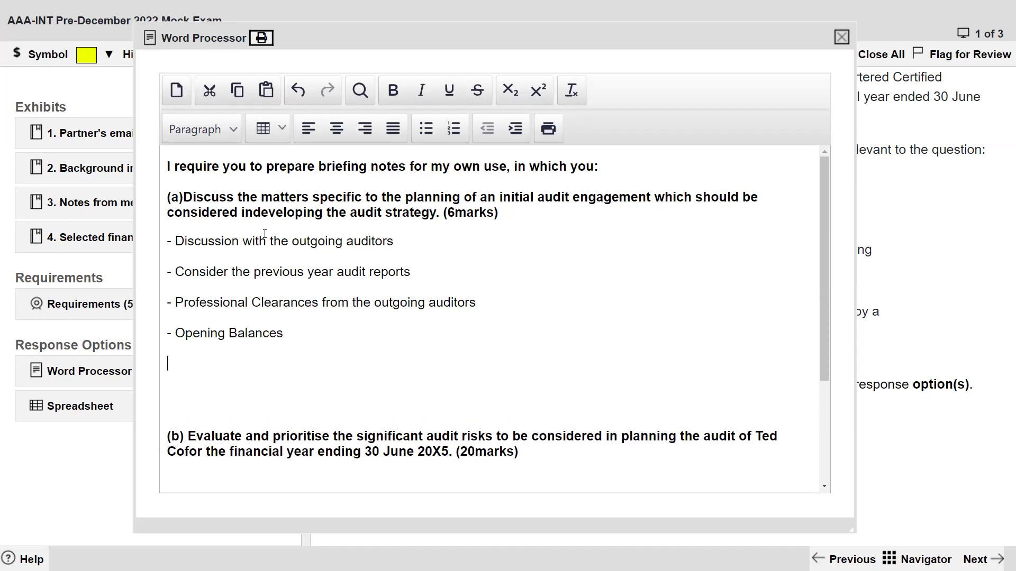
Step: Add the fifth point under task (a): "- Understanding of the business is to be done"
text(-)
text(Understanding of the bsun)
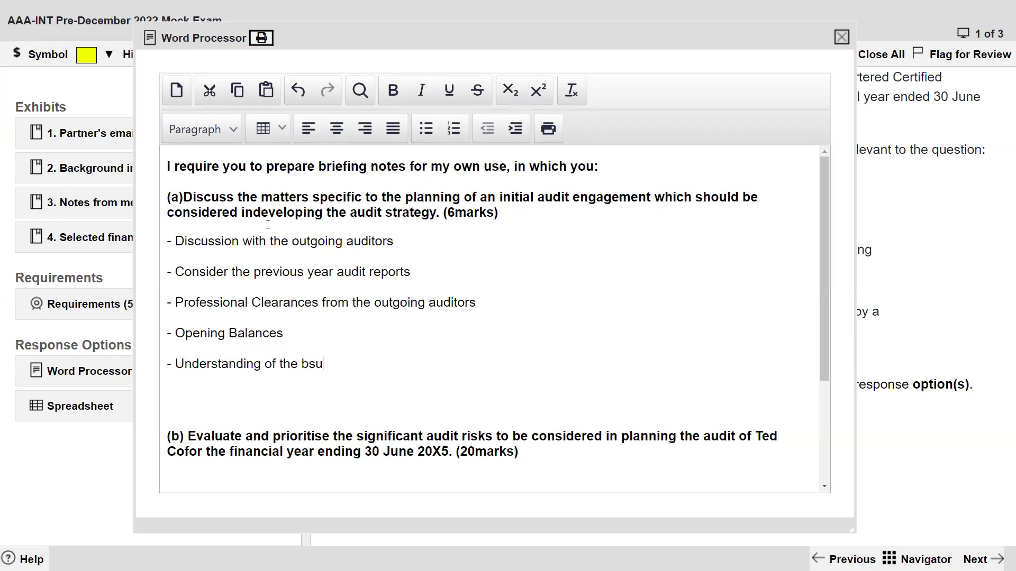
key(BackSpace)
key(BackSpace)
key(BackSpace)
text(usiness)
key(BackSpace)
key(BackSpace)
key(BackSpace)
key(BackSpace)
key(BackSpace)
text(n)
key(BackSpace)
text(iness is to be done)
key(Return)
key(Return)
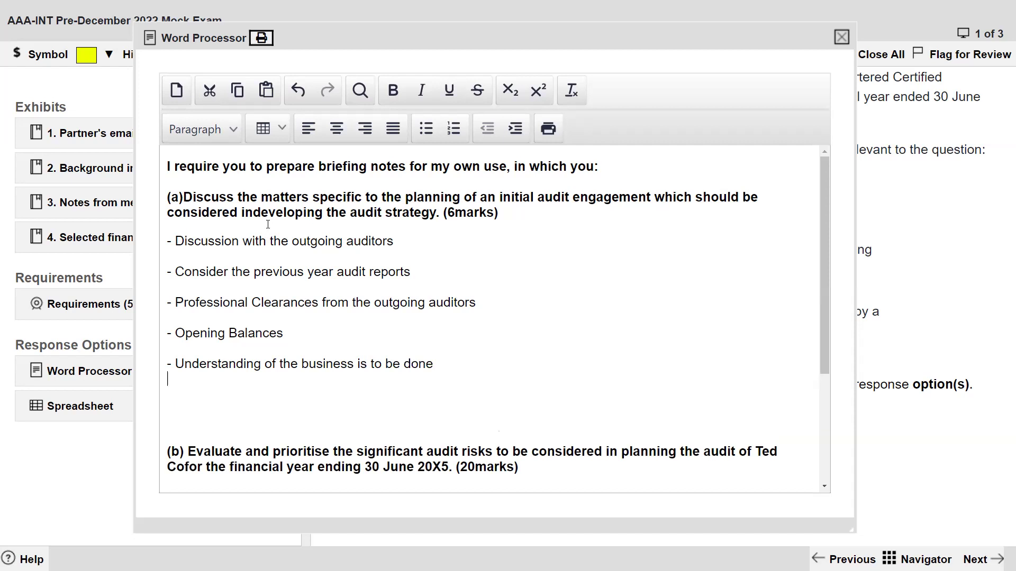
Step: Add the sixth point under task (a): "- Ethical and quality control factors to be considered."
text(- )
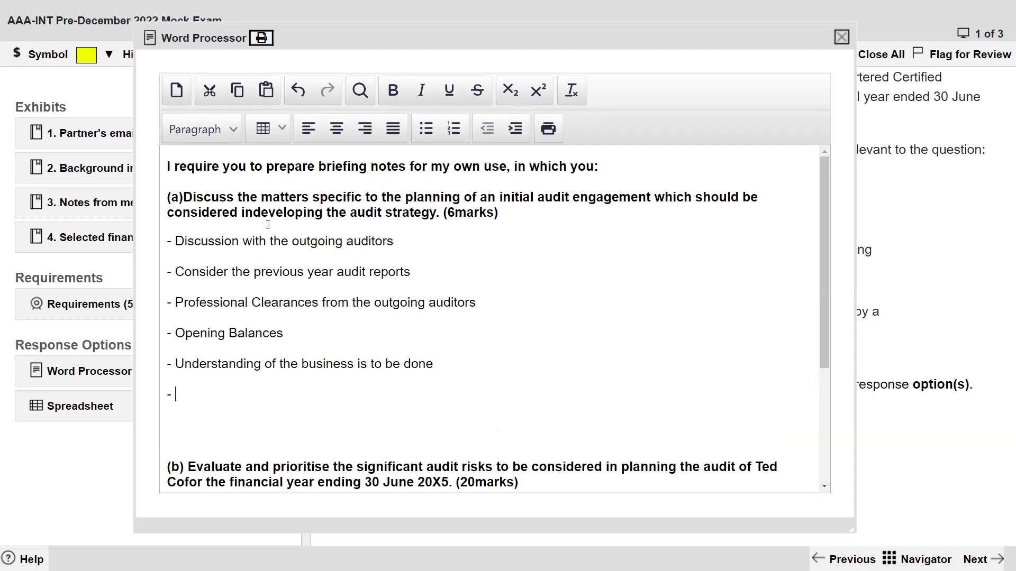
text(Ethical and quality controlfactor)
key(BackSpace)
key(BackSpace)
key(BackSpace)
key(BackSpace)
key(BackSpace)
key(BackSpace)
text(factors to be considered.)
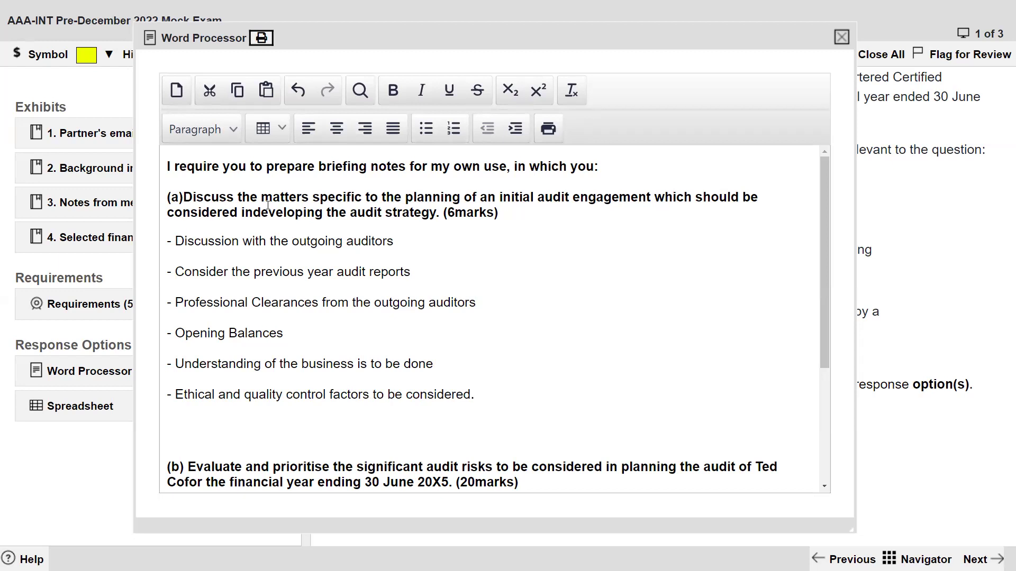
Step: Under the outgoing auditors discussion point, add "any factors that they would like to highlight in relation to the audit conducted"
key(Return)
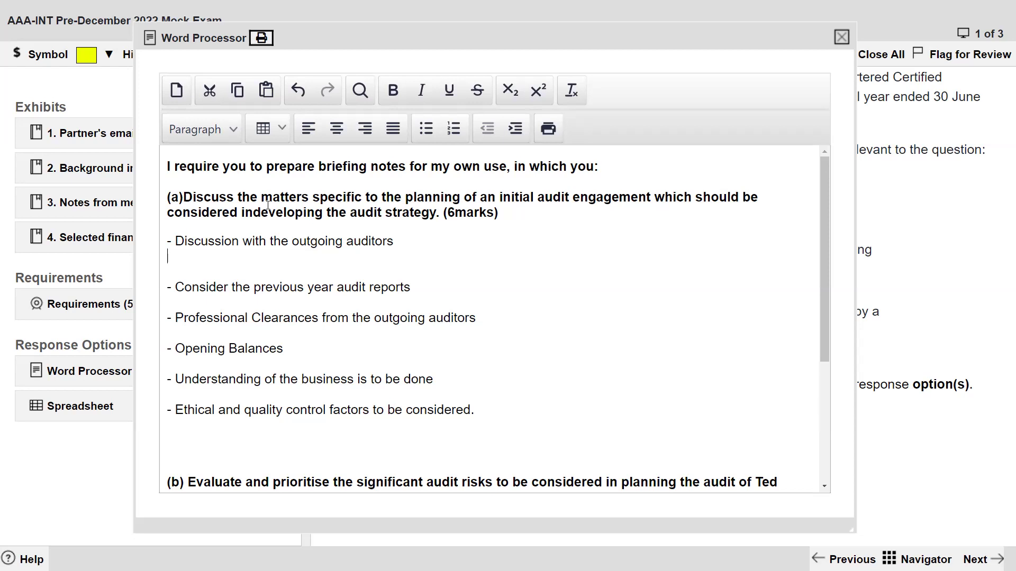
text(an y factors that they would like to highlight in relation to th)
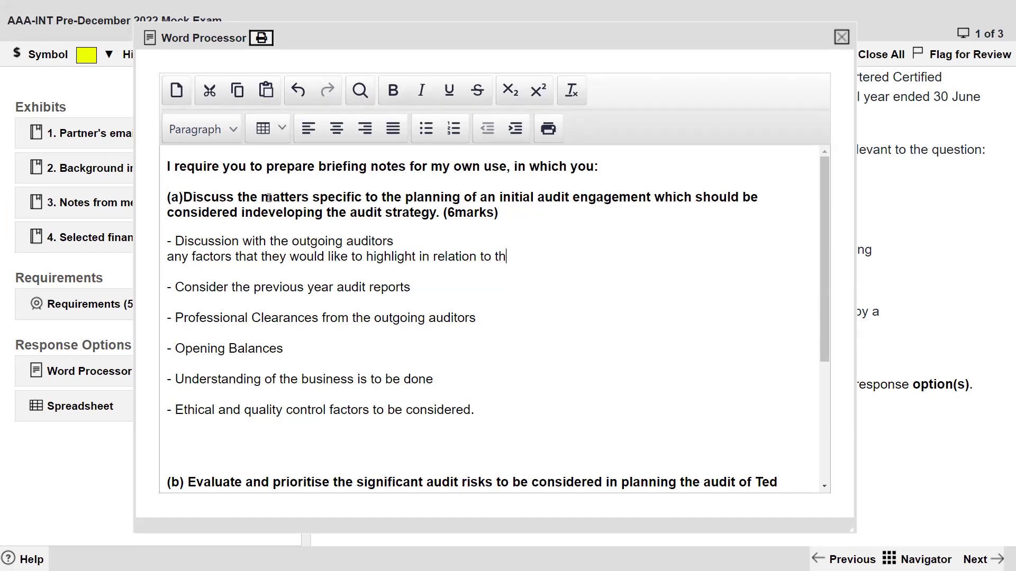
text(e audit conducted)
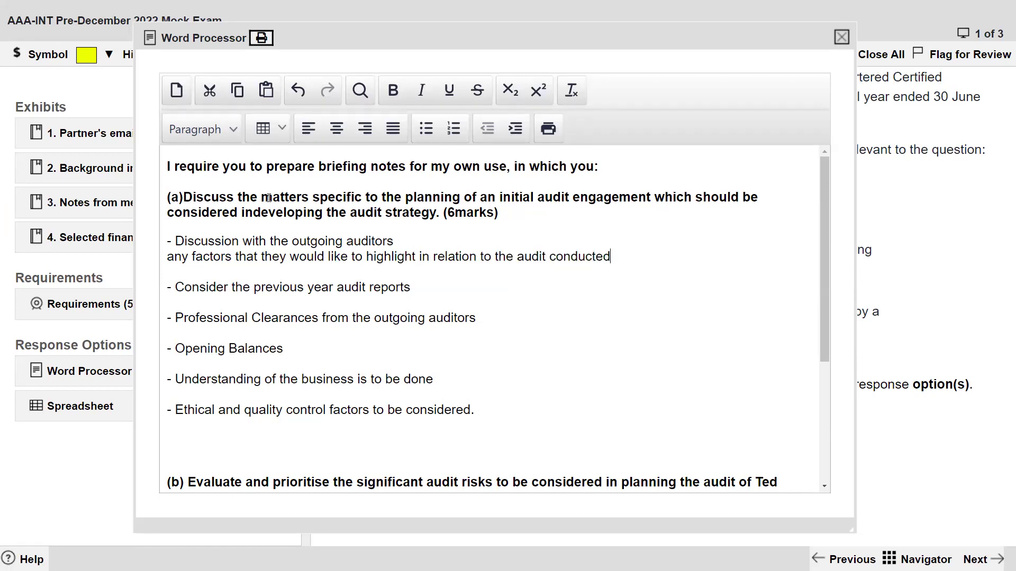
Step: Add a second line, "Working papers if they can share", under the outgoing auditors discussion point
key(Return)
text(Working cpai)
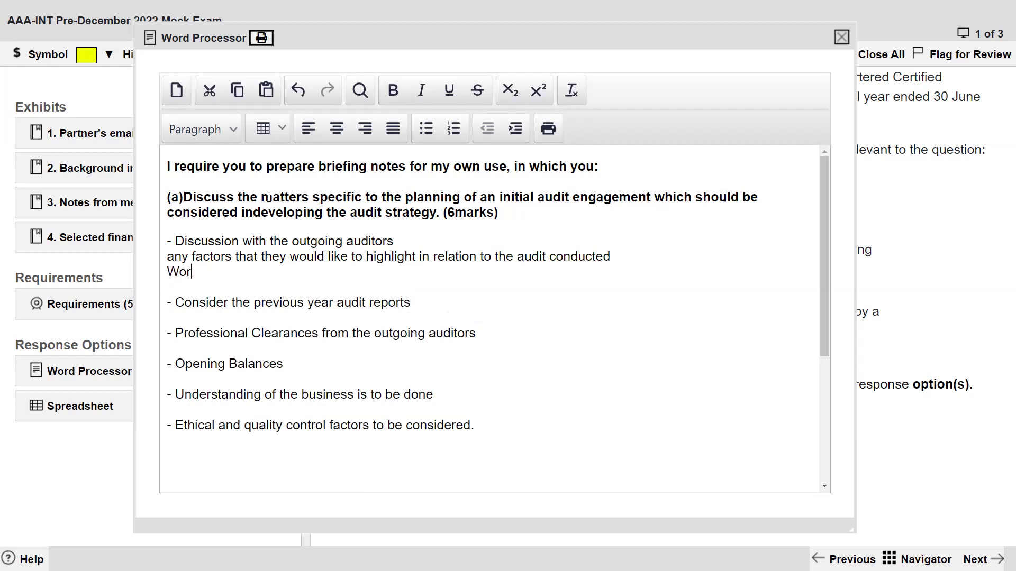
key(BackSpace)
key(BackSpace)
key(BackSpace)
key(BackSpace)
text(papers if they can share)
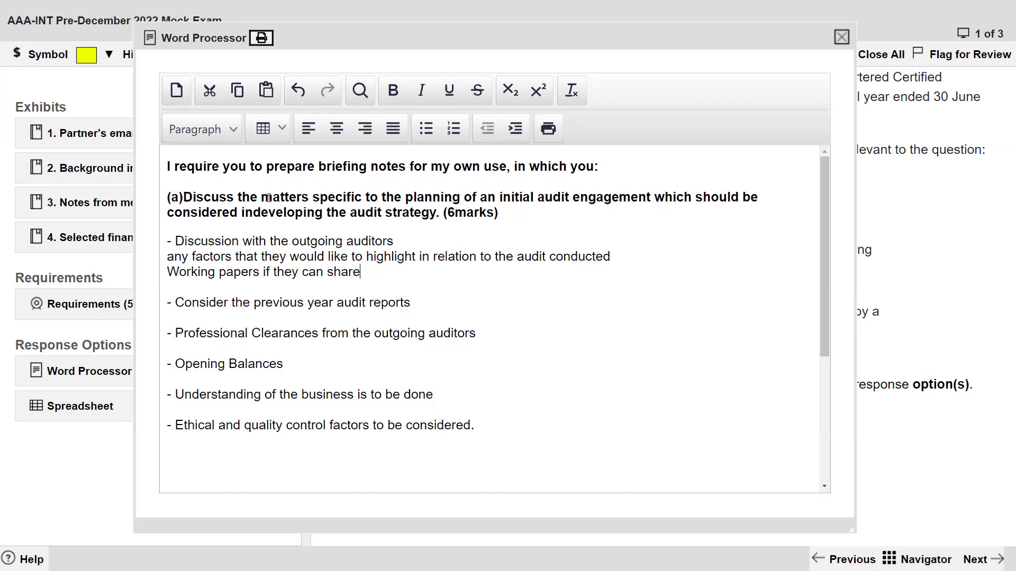
key(Return)
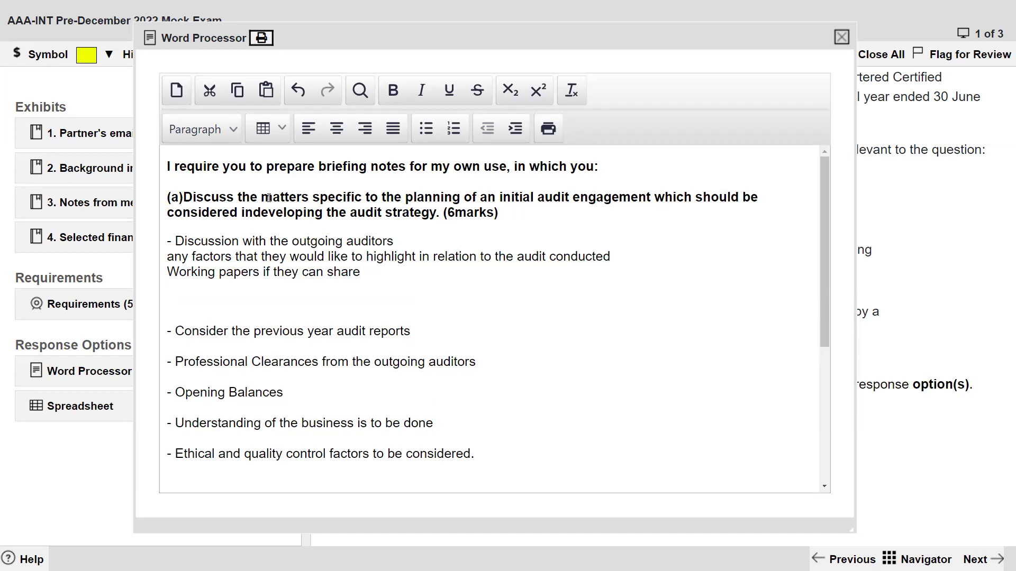
key(BackSpace)
key(shift+Return)
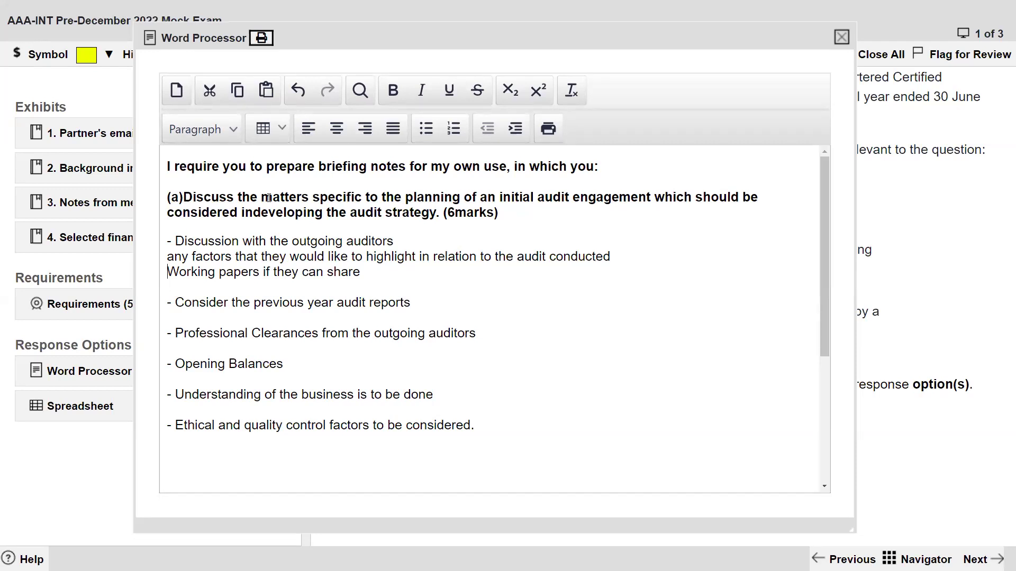
Step: Under the previous year audit reports point, add "if last year reports have been modified, then reasons for the modifications"
key(Down)
key(Down)
key(Return)
text(if last year reports have been modified, then reasons for the modification)
key(BackSpace)
key(BackSpace)
key(BackSpace)
key(BackSpace)
key(BackSpace)
key(BackSpace)
text(cations)
Step: Under the audit reports point, add "if no modification has ever taken place, need to assess if the outgoing auditors were independent"
key(Return)
text(if no modification has ever taken )
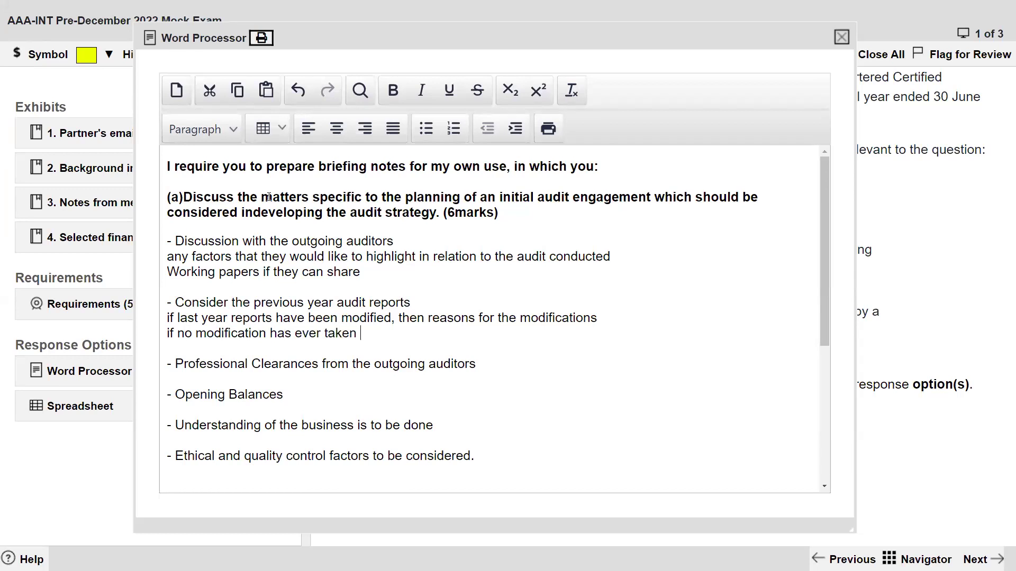
text(place, need to assess if the outgoing auditors were independent)
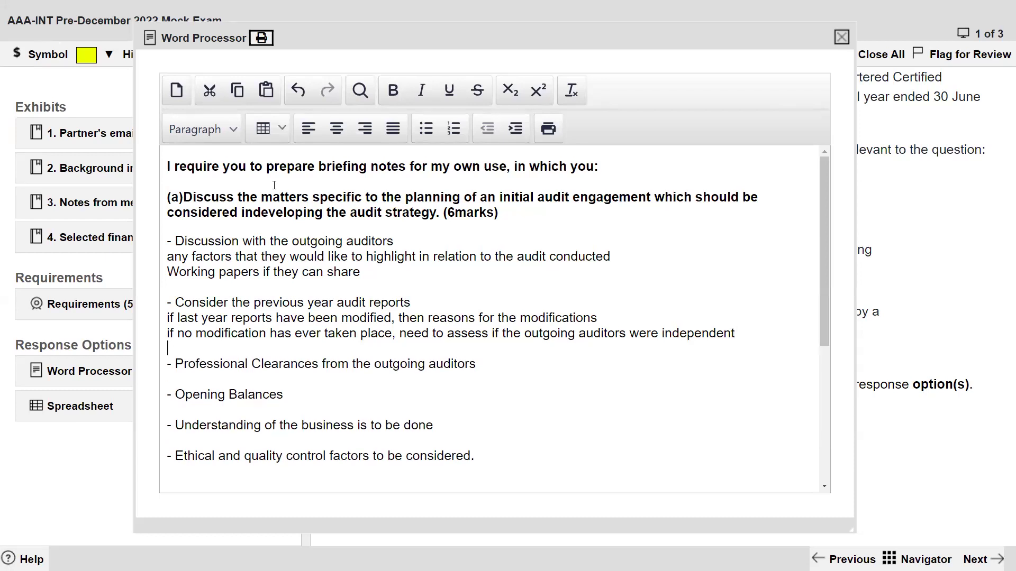
Step: Under the Professional Clearances point, add "Part of the communication where a sort of No Objection is obtained from the outgoing auditors"
key(Return)
text(Par)
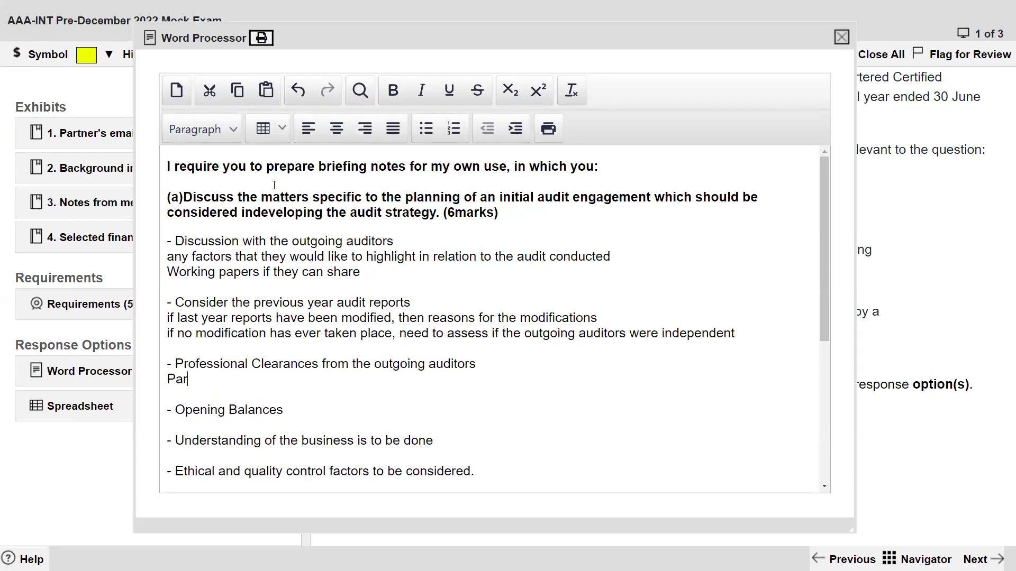
text(t of the communic)
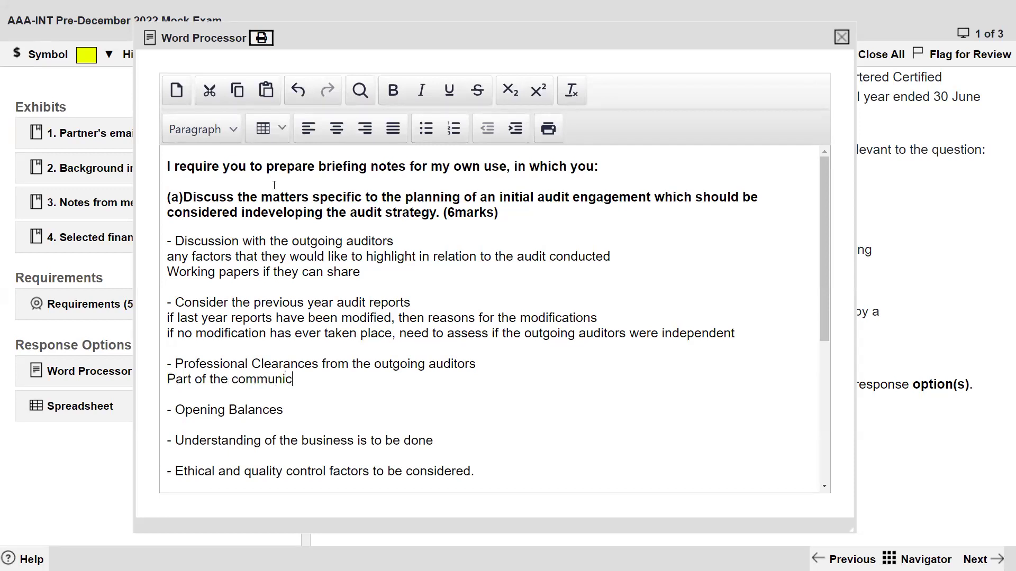
text(ation where a sort )
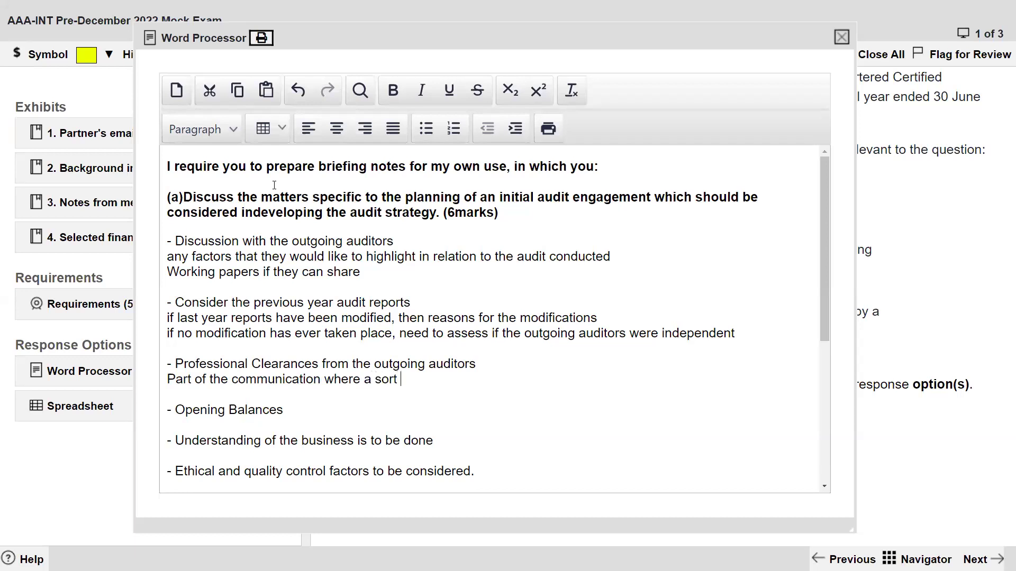
text(of No Objection)
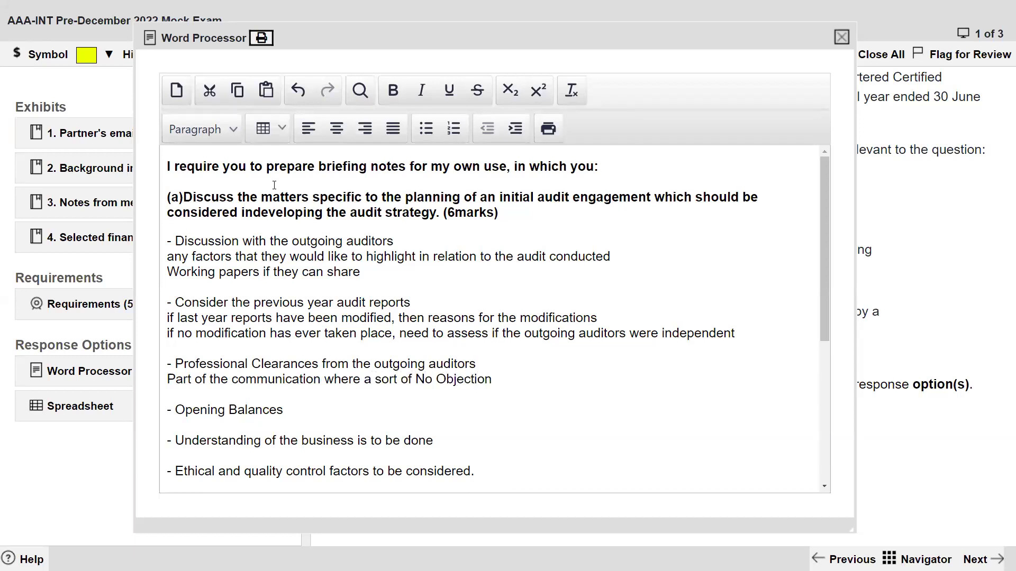
text( is obtained from the out)
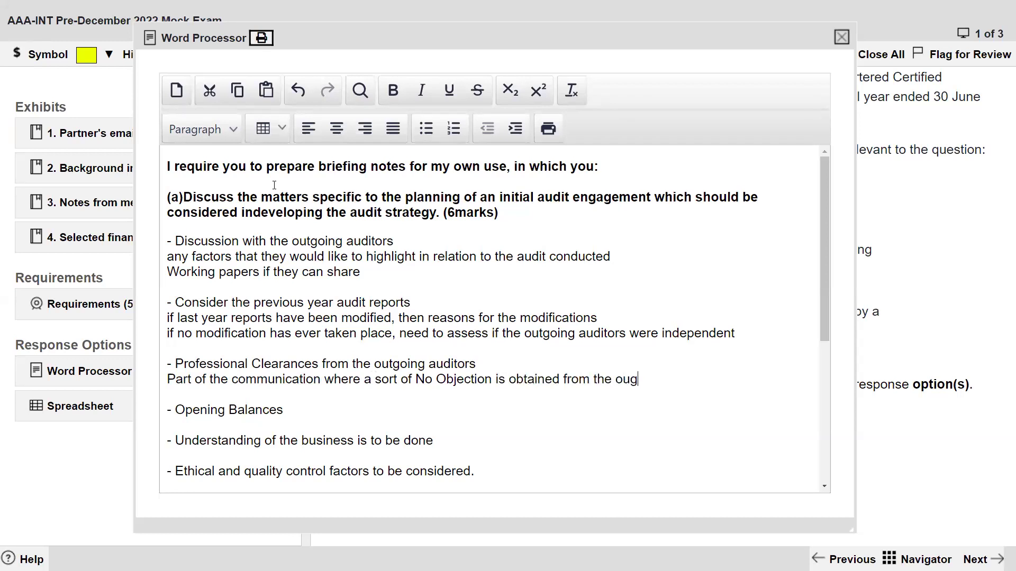
text(going auditors)
key(Return)
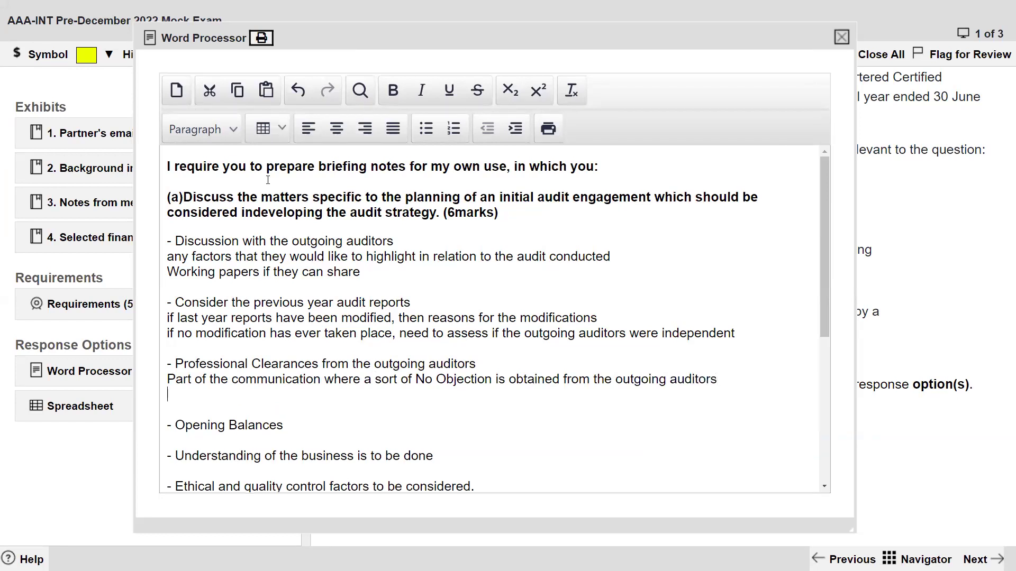
Step: Under the Opening Balances point, add the line "correct balances being brought forward"
key(Down)
key(Down)
scroll(268, 180, down, 2)
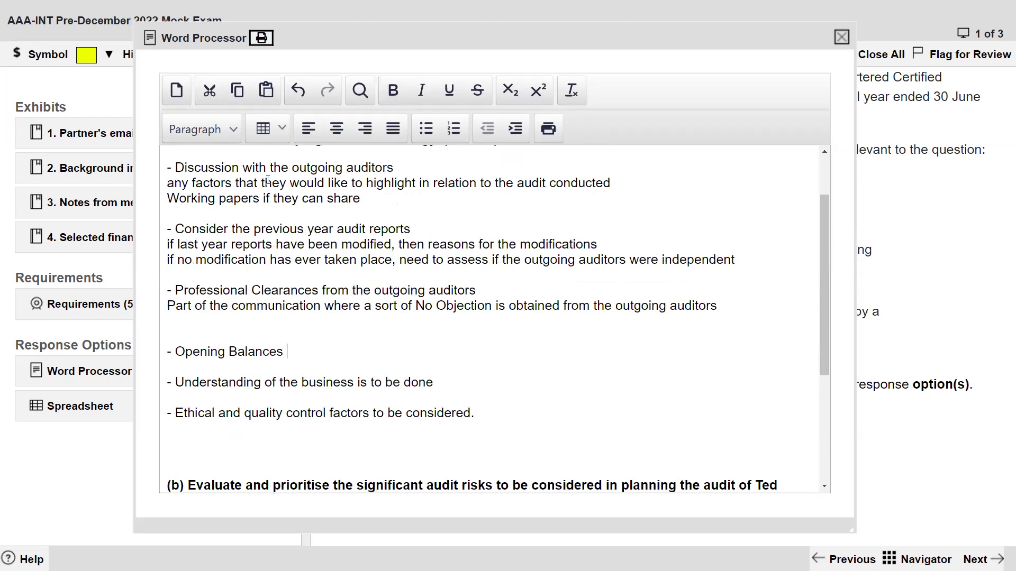
key(Return)
text(correct)
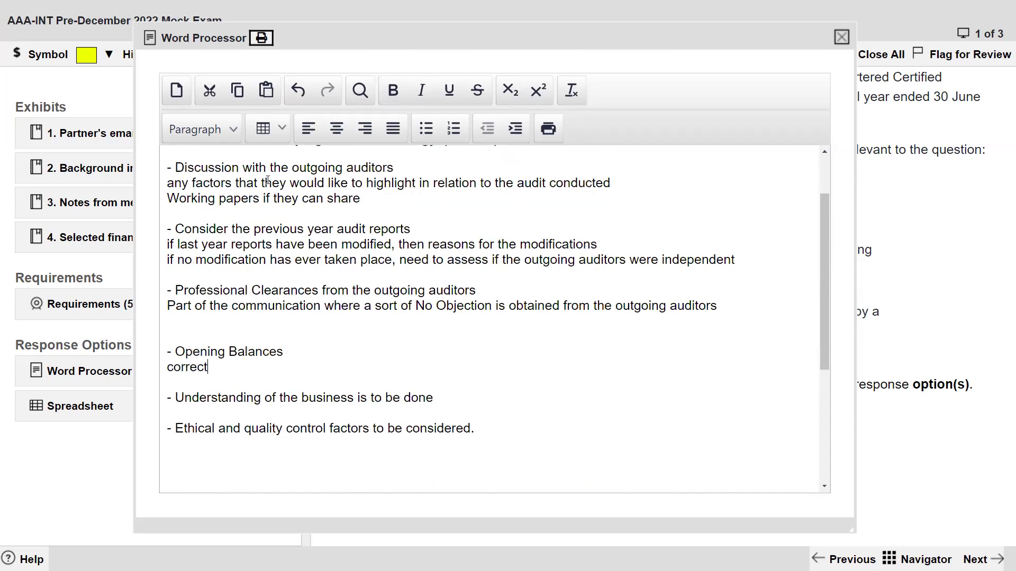
text( balances being  broug)
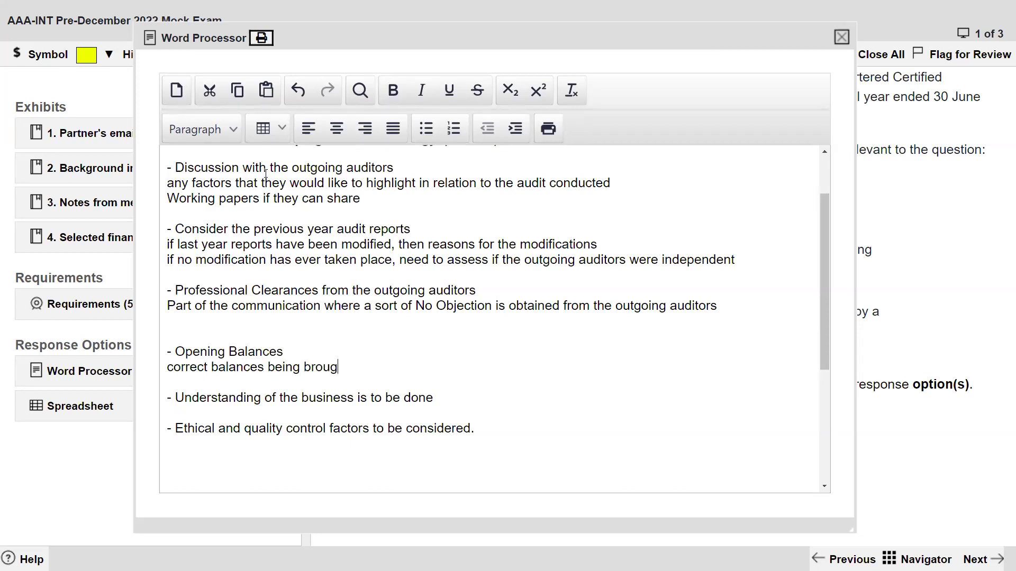
text(ht forward)
key(Return)
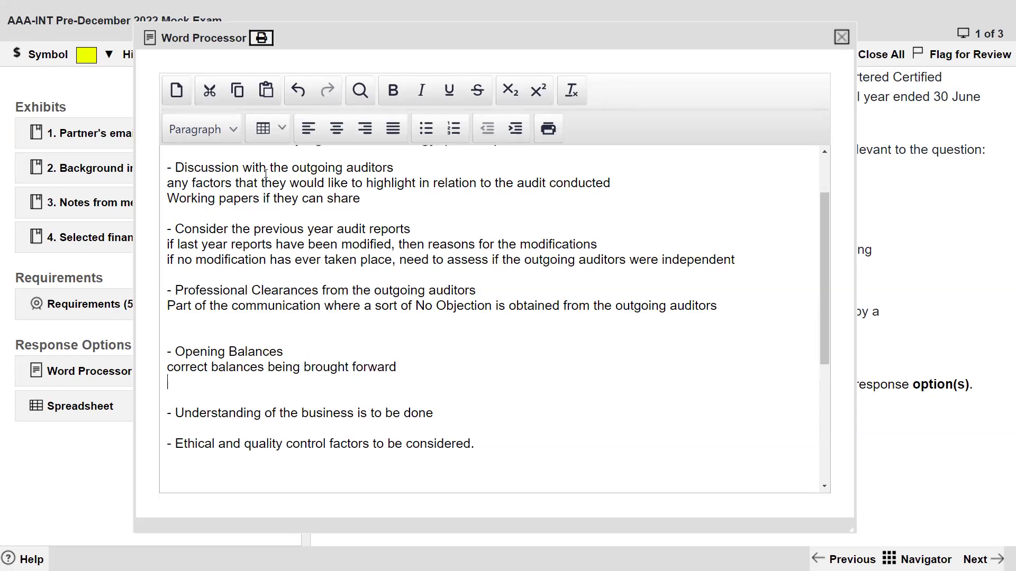
Step: Add a second line under Opening Balances: "consistence of the accounting policies from the previous periods"
text(consiste)
key(BackSpace)
text(tence of the accounting po)
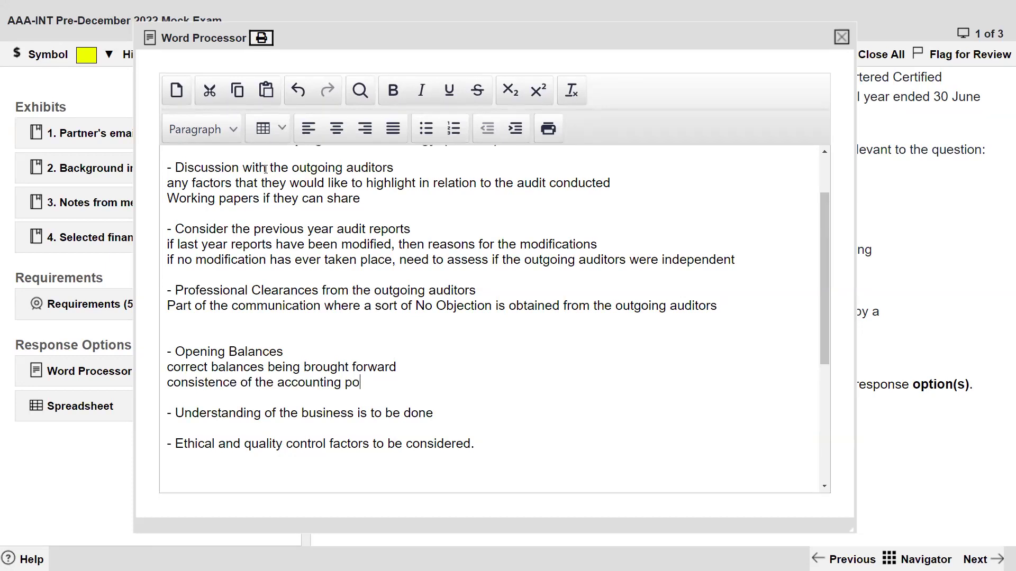
text(licies from the pr)
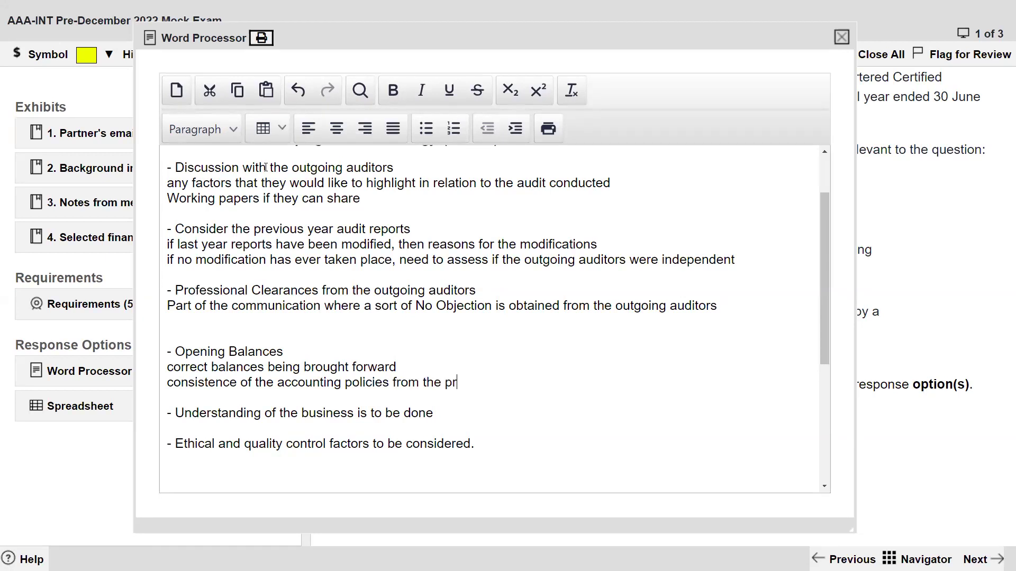
text(evious periods)
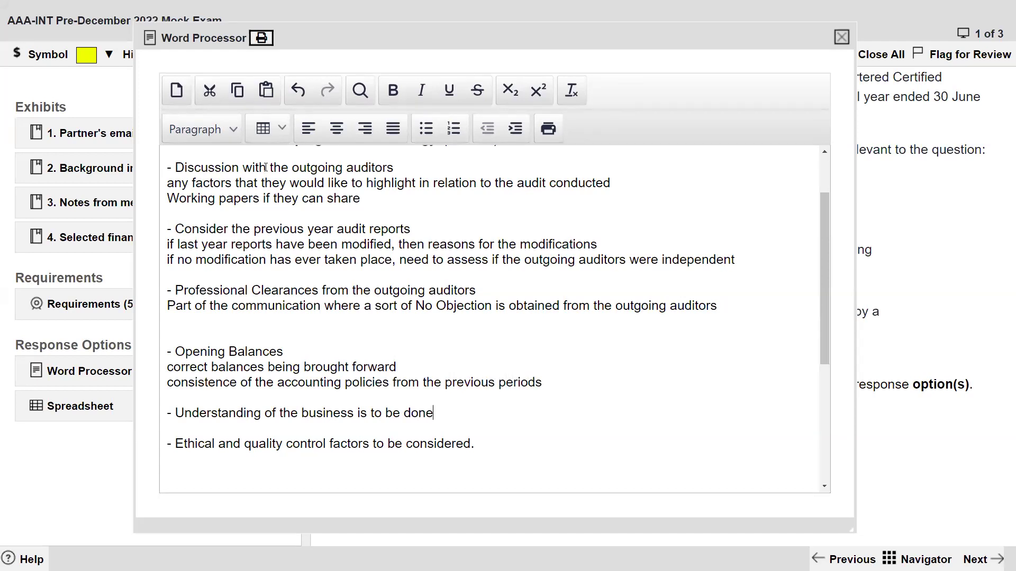
Step: Under the business understanding point, add "ISA 315 - understanding of buisness / environment / risk of material misstatements"
key(Down)
key(Down)
key(Return)
text(ISA 315 - understanding of buisness / environment / risk of material misstatements)
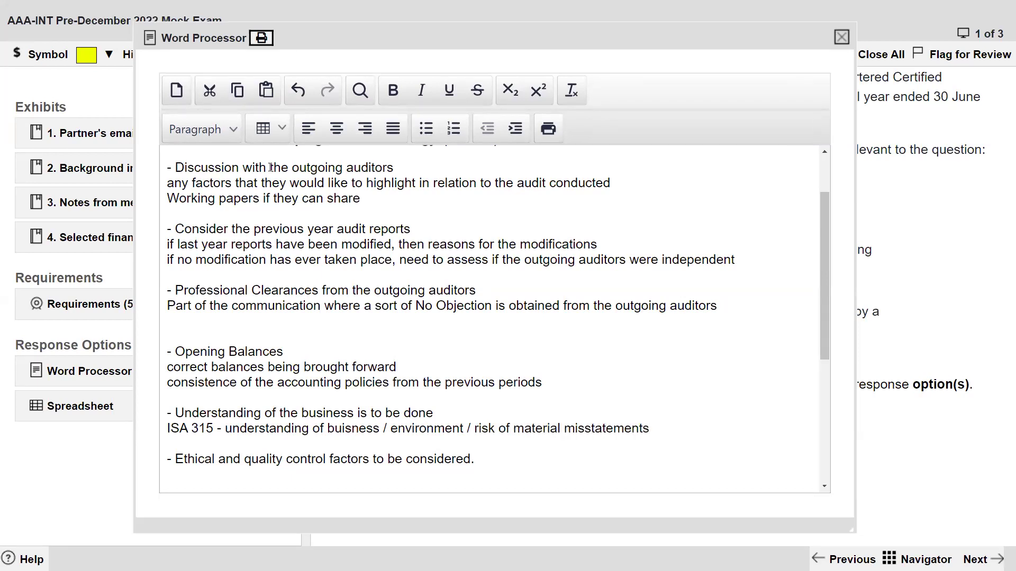
Step: Under the ethical and quality control point, add "Acceptane of the engagement meets the criteria laid down in the code of ethics"
key(Down)
key(Down)
key(Down)
key(Down)
key(Down)
key(Down)
key(Down)
key(Up)
key(Up)
key(Up)
key(Return)
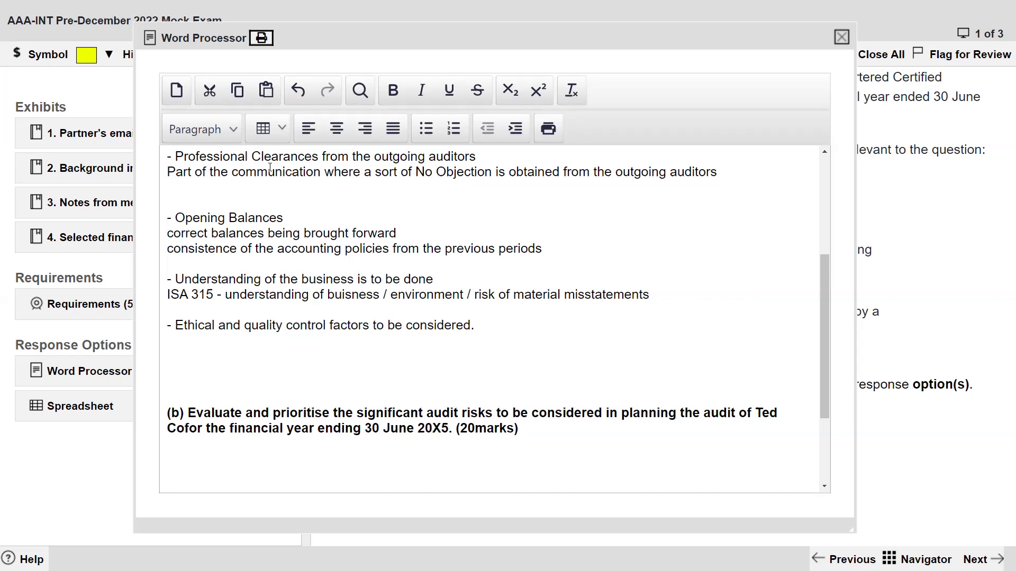
text(Acceptabce)
key(BackSpace)
key(BackSpace)
key(BackSpace)
key(BackSpace)
text(ne of the engagenm)
key(BackSpace)
key(BackSpace)
text(ment mee)
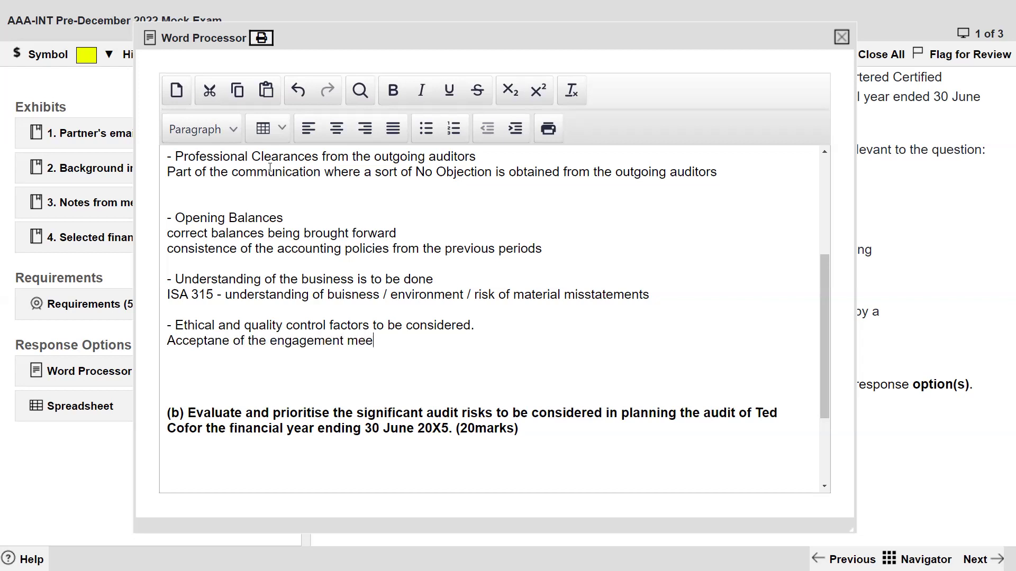
text(ts the criteria laid down)
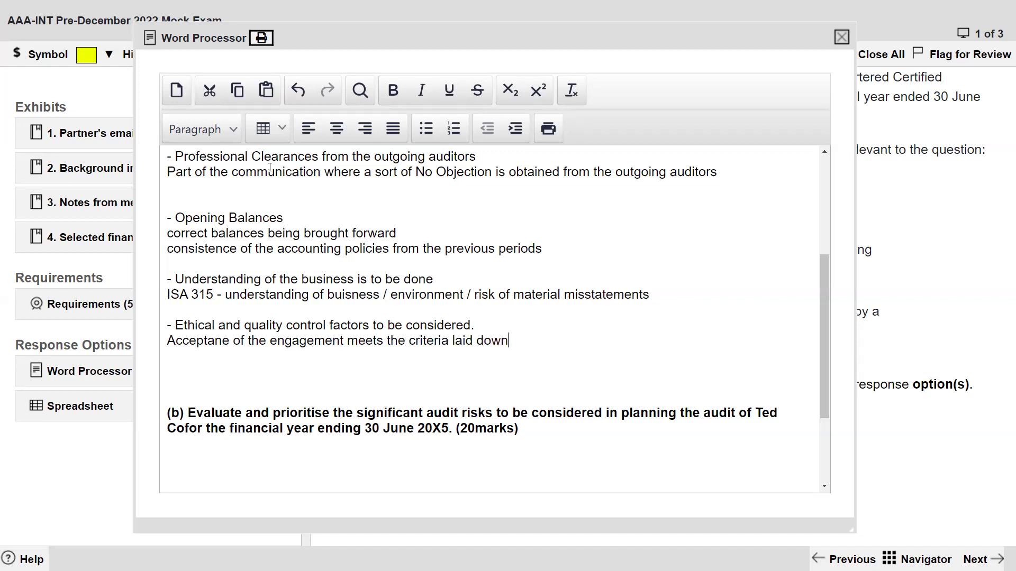
text( in the code of ethics)
Step: Add a second line under the ethical and quality control point: "Quality control criteria is also met while undertaking the engagement."
key(Return)
text(Quality con)
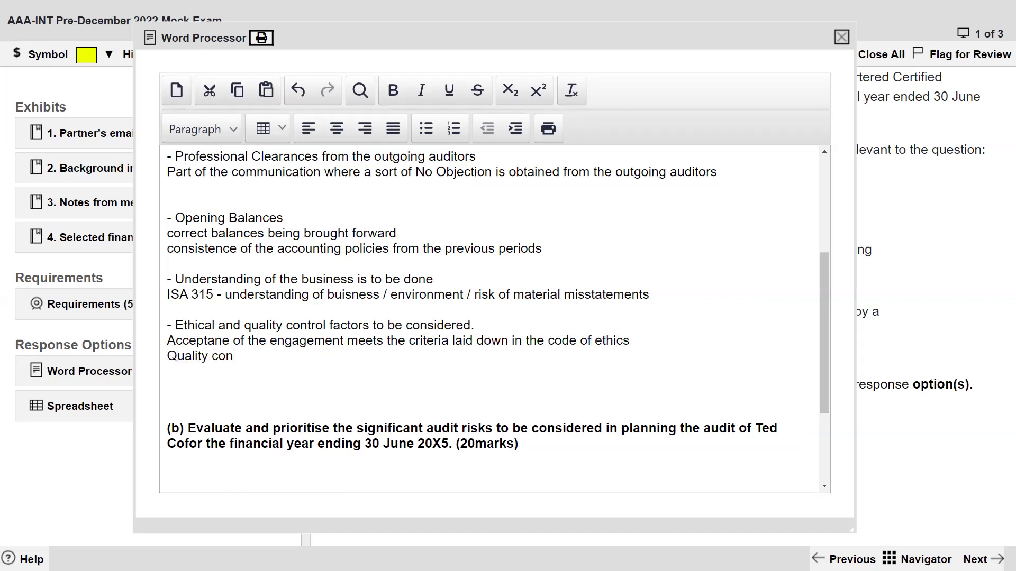
text(trol criteria is alos m)
key(BackSpace)
key(BackSpace)
key(BackSpace)
key(BackSpace)
text(so met while)
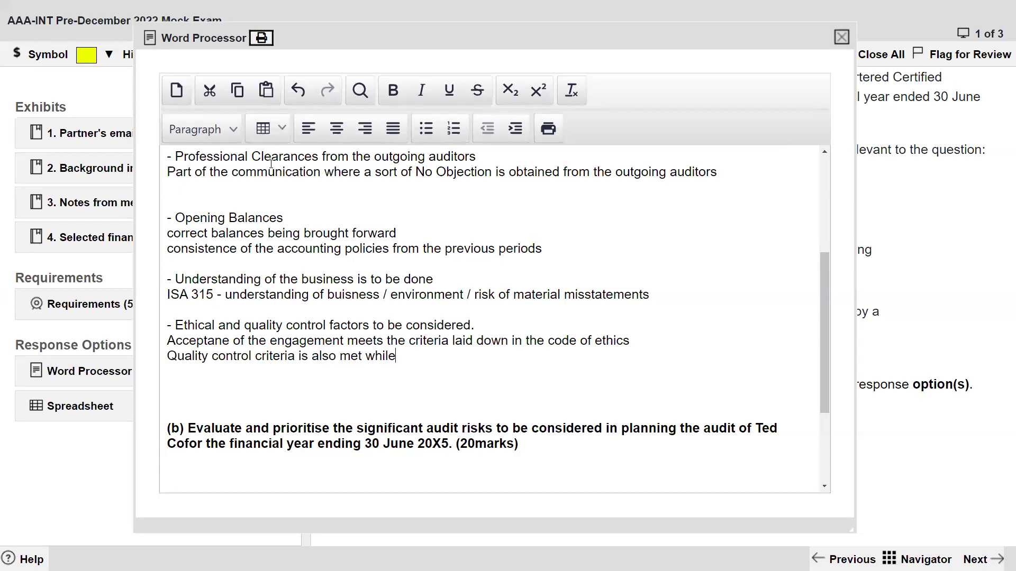
text( undertaking the engagement.)
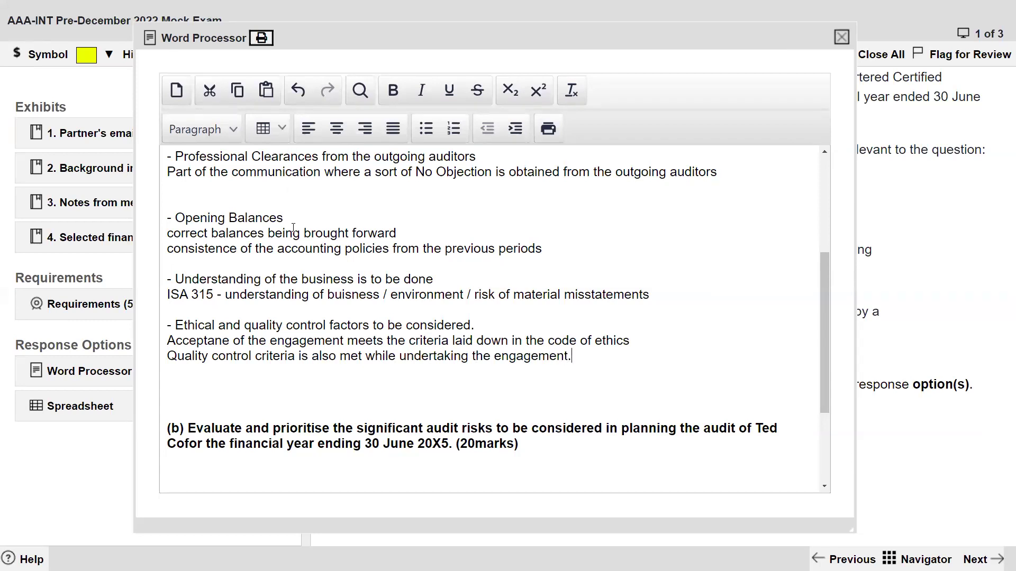
Step: Reposition the word processor window higher and enlarge it so more of the answer fits
scroll(291, 229, up, 3)
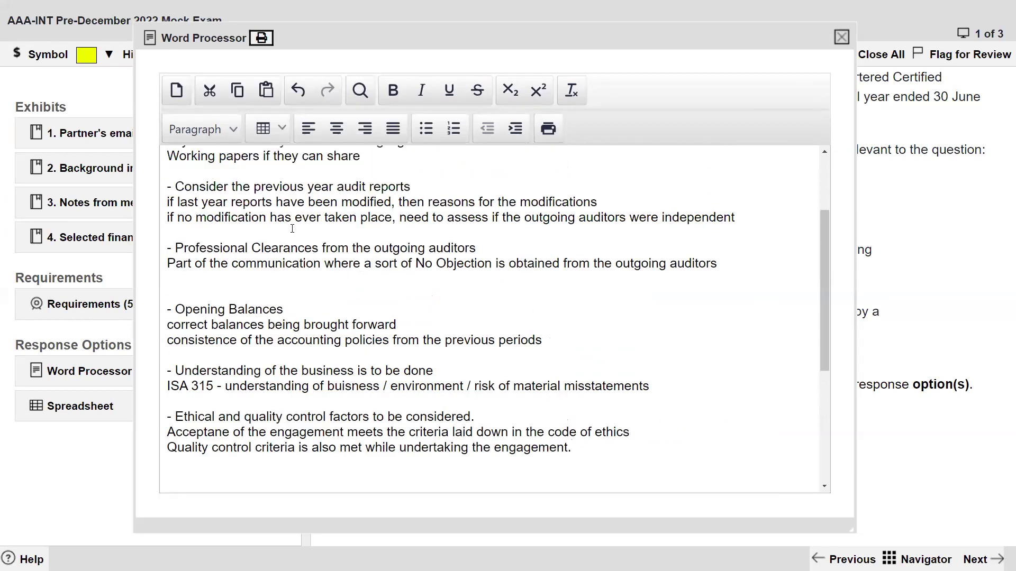
scroll(291, 229, up, 1)
drag(549, 41, 548, 19)
drag(849, 509, 997, 551)
Step: Delete the extra blank line above the Opening Balances point
scroll(170, 231, down, 2)
click(170, 232)
key(Delete)
Step: Review the completed points under task (a) from the requirement heading down to the ethical and quality control factors
key(Up)
key(Up)
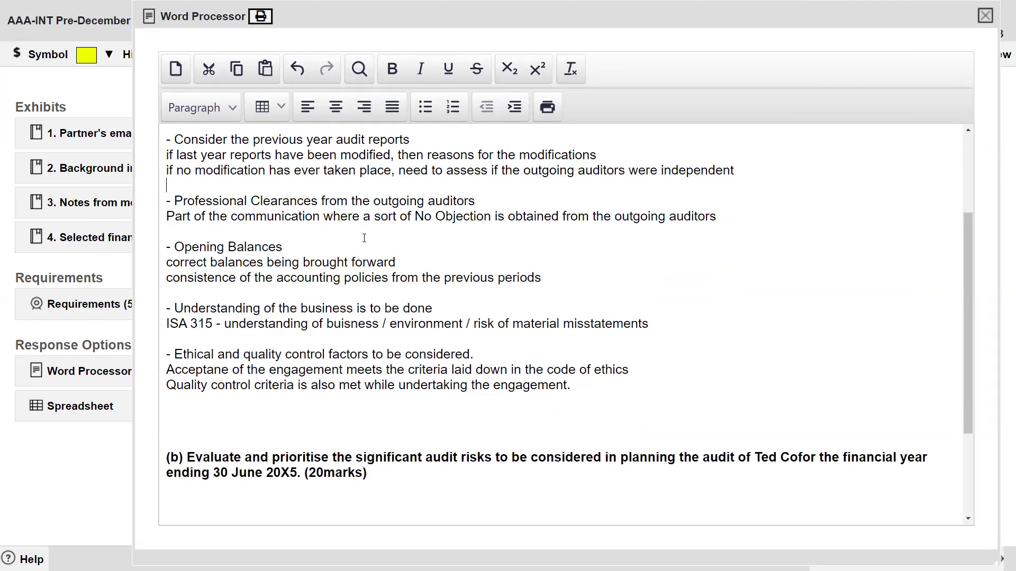
key(Up)
key(Up)
key(Up)
key(Up)
key(Up)
key(Up)
key(Up)
key(Up)
key(Up)
key(Down)
key(Down)
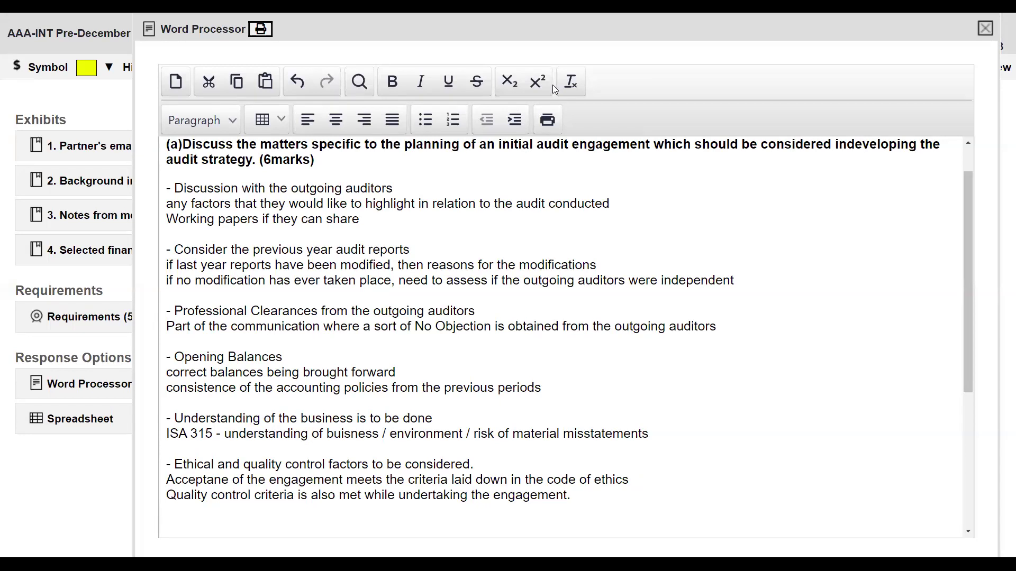
key(ctrl+z)
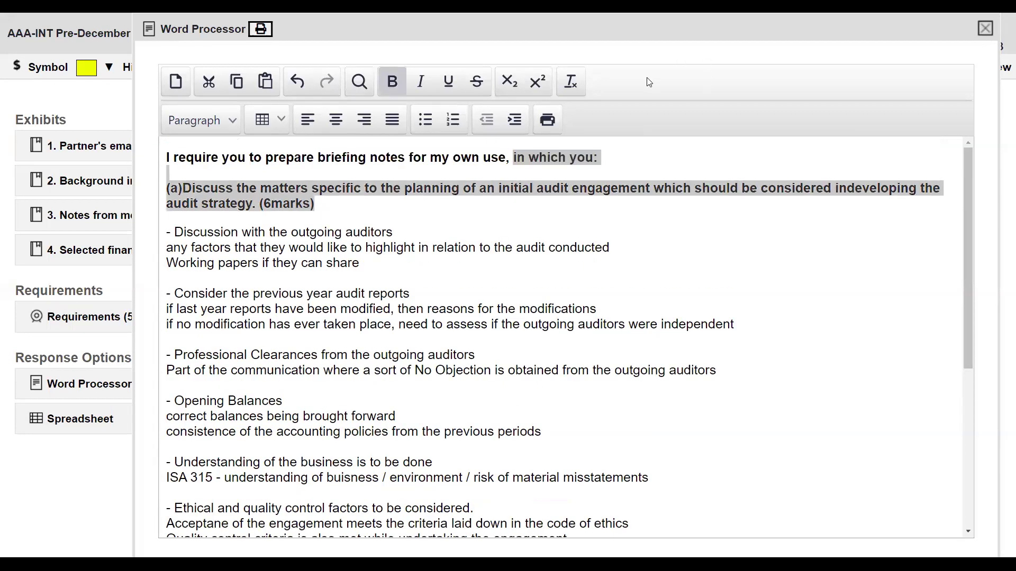
Step: Close the word processor, open the Background information exhibit and move its window higher
click(981, 28)
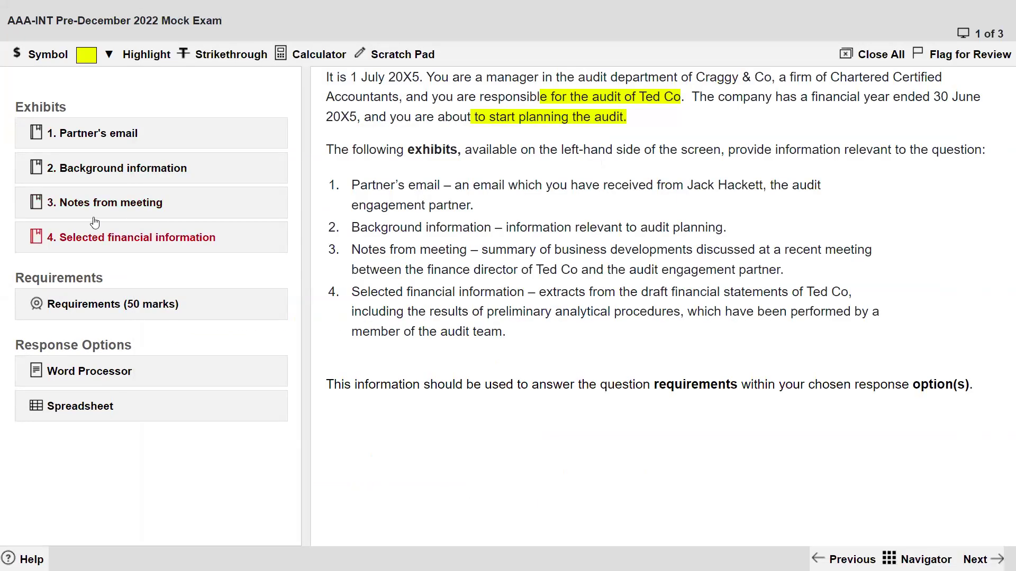
click(118, 168)
drag(469, 83, 465, 15)
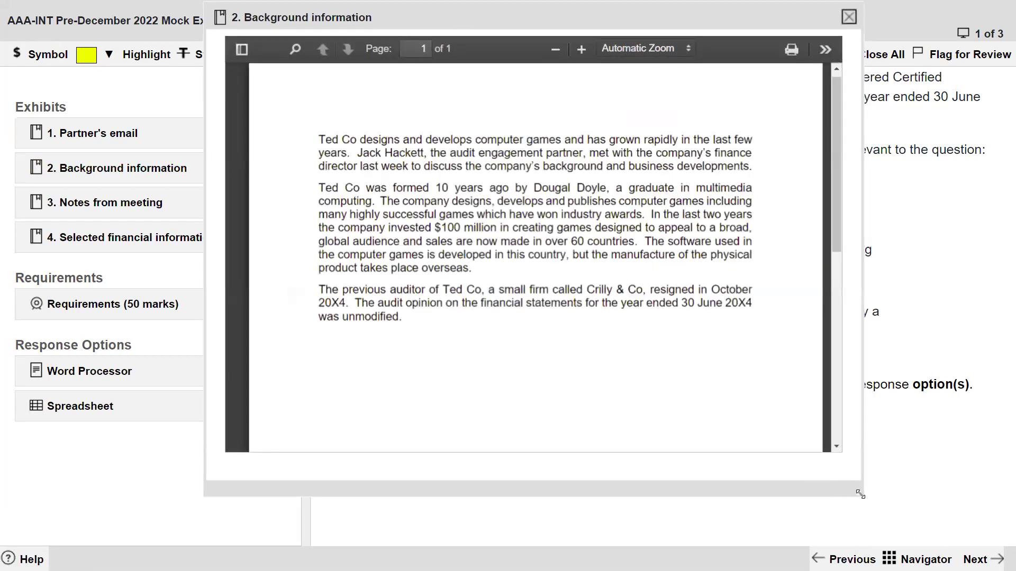
Step: Enlarge the Background information window, and in the word processor delete the extra blank lines above requirement (b), leaving the cursor beneath it
drag(857, 493, 999, 538)
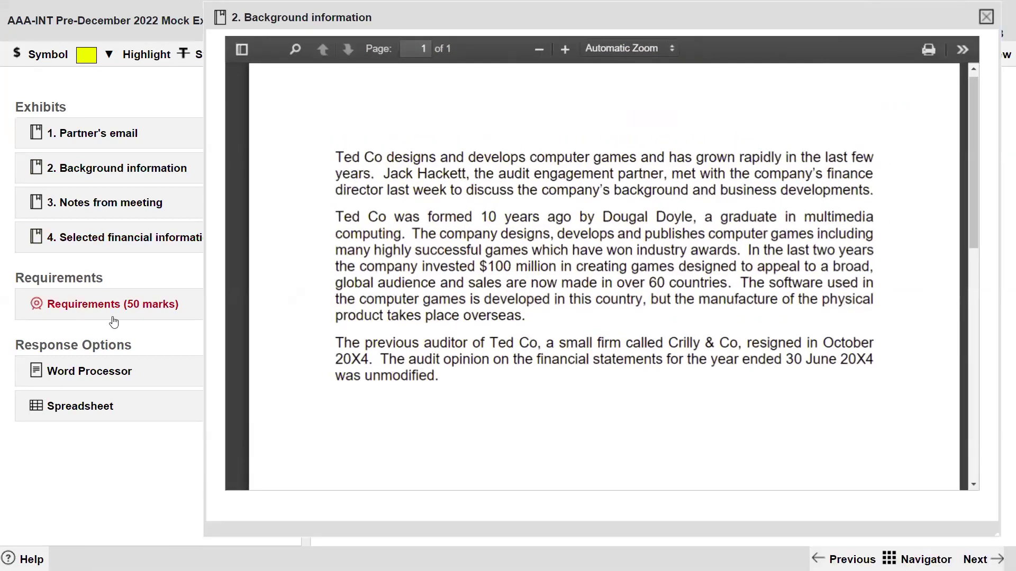
scroll(285, 264, down, 10)
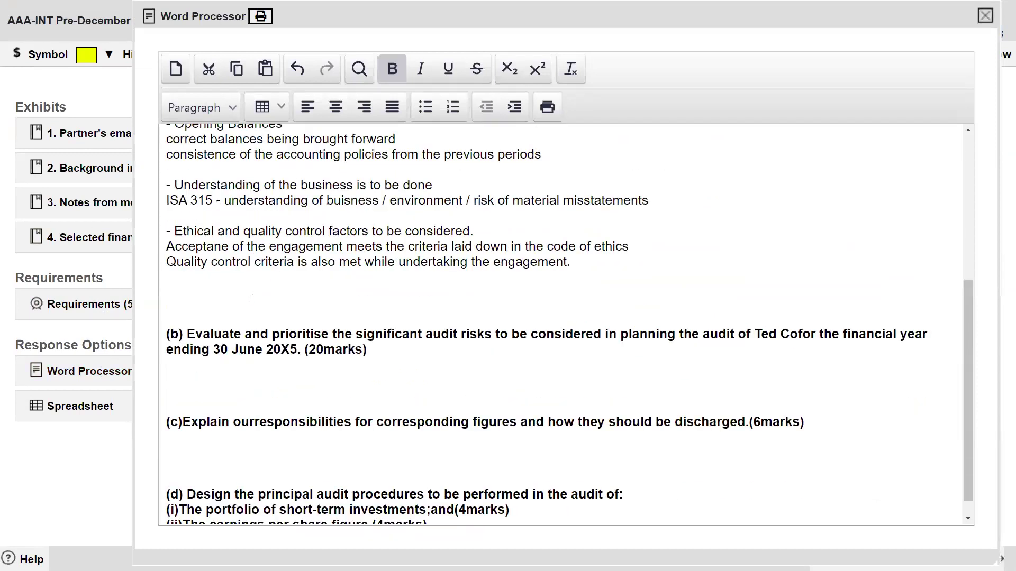
key(Delete)
key(Delete)
key(Delete)
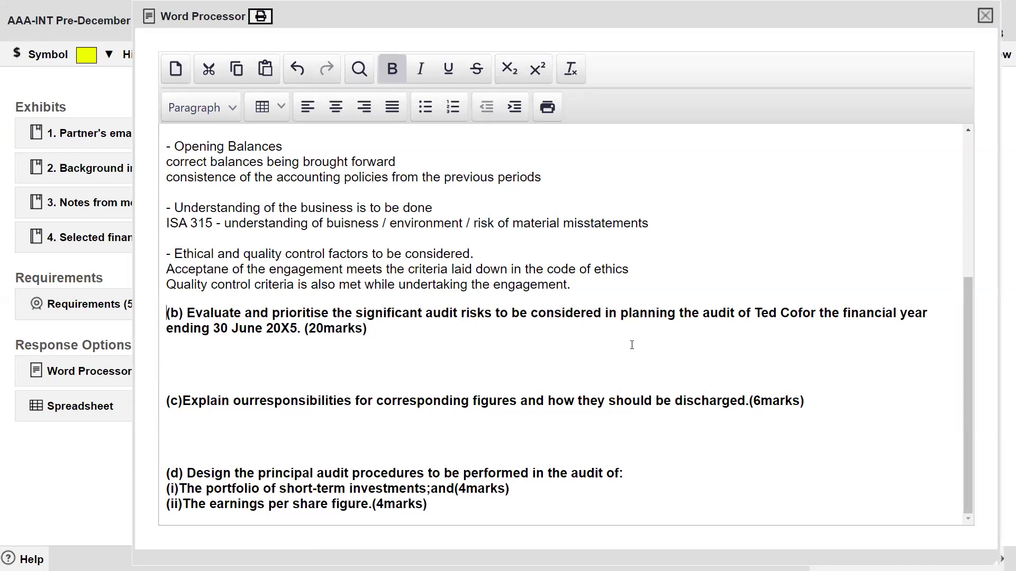
click(218, 360)
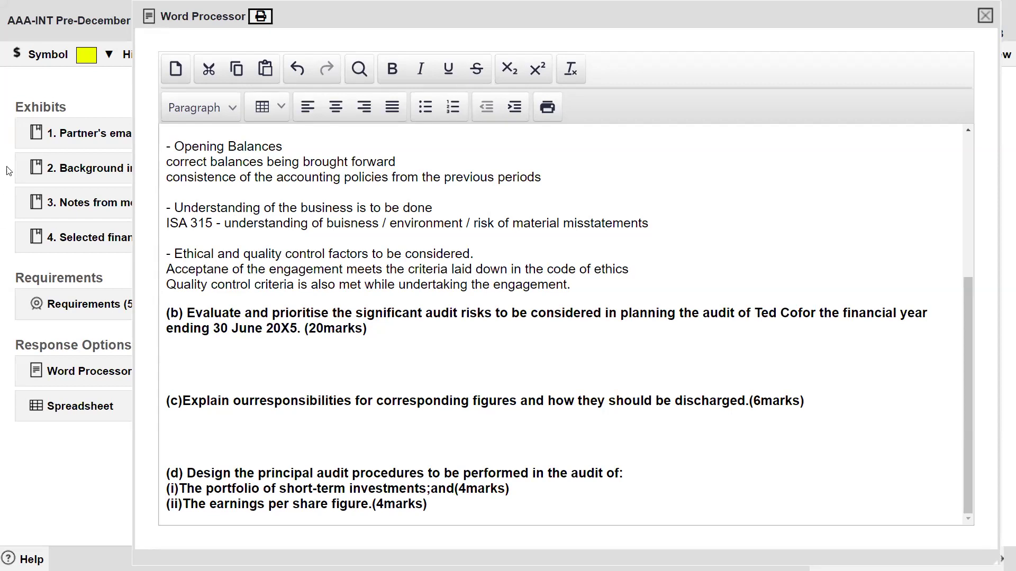
Step: Bring up the Background information exhibit and highlight "velops computer games and has grow" in its first sentence in yellow
click(99, 170)
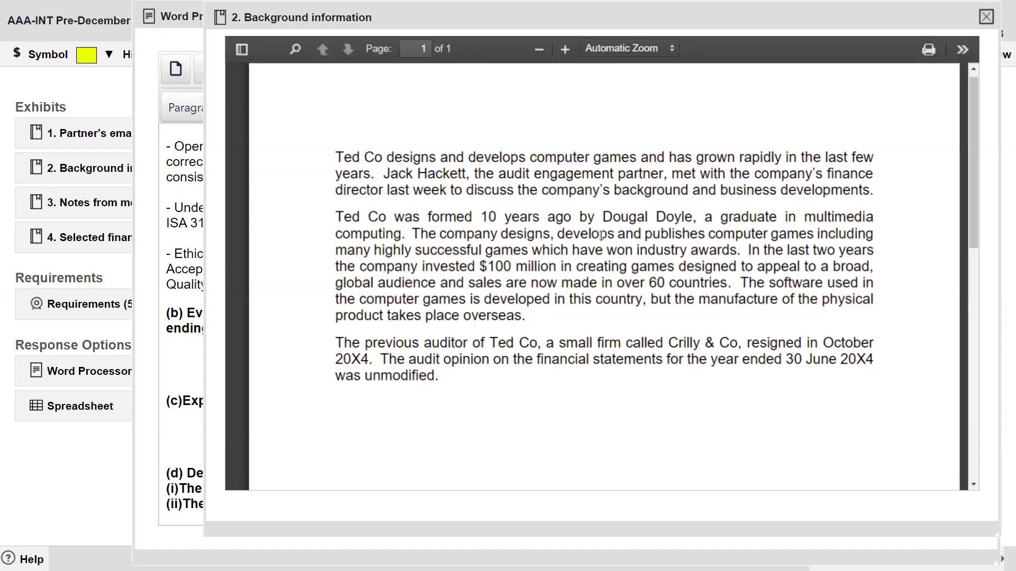
drag(484, 157, 733, 158)
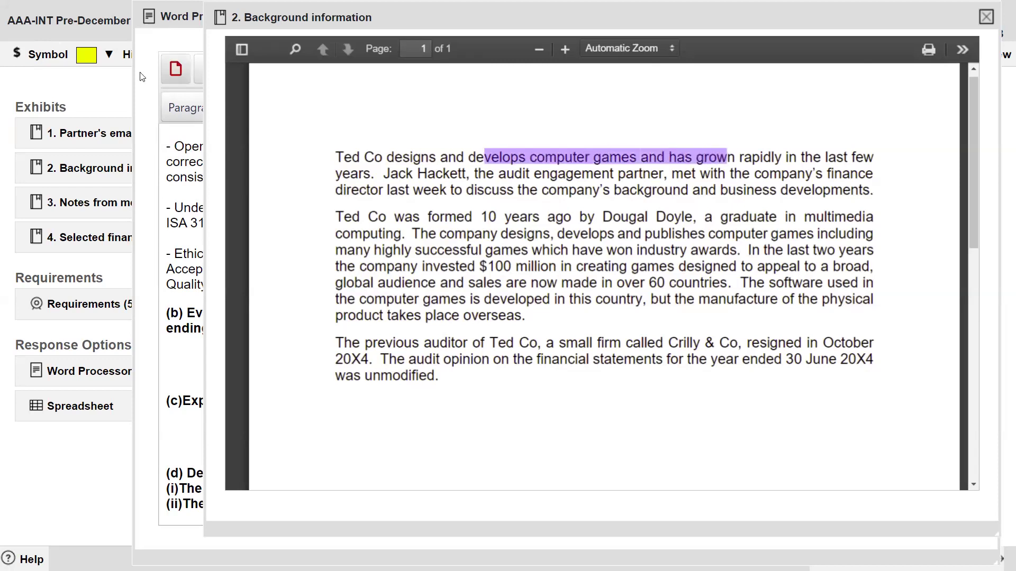
click(130, 62)
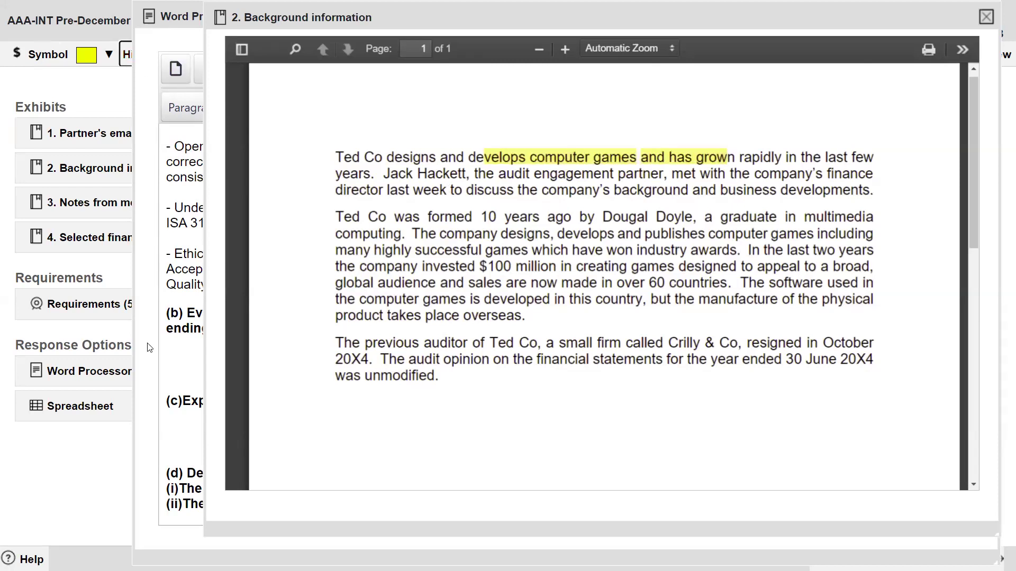
Step: Add a first dashed point under requirement (b) beginning "Game development is a high" and start a second dashed line
click(192, 356)
text(- Gam)
key(Return)
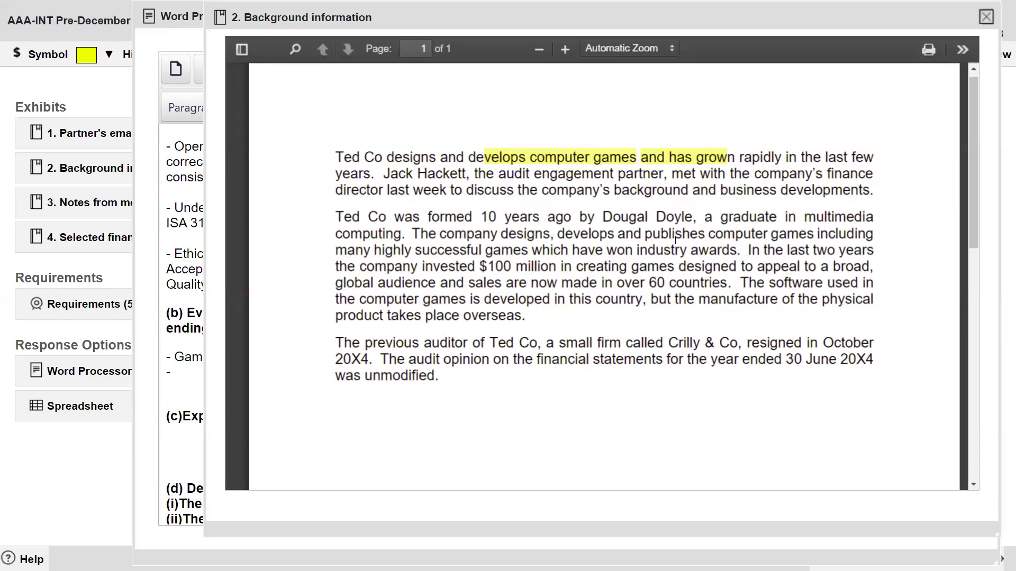
Step: Shift the word processor and the Background information exhibit apart horizontally so more of the answer text shows
drag(161, 18, 4, 20)
click(5, 20)
click(911, 22)
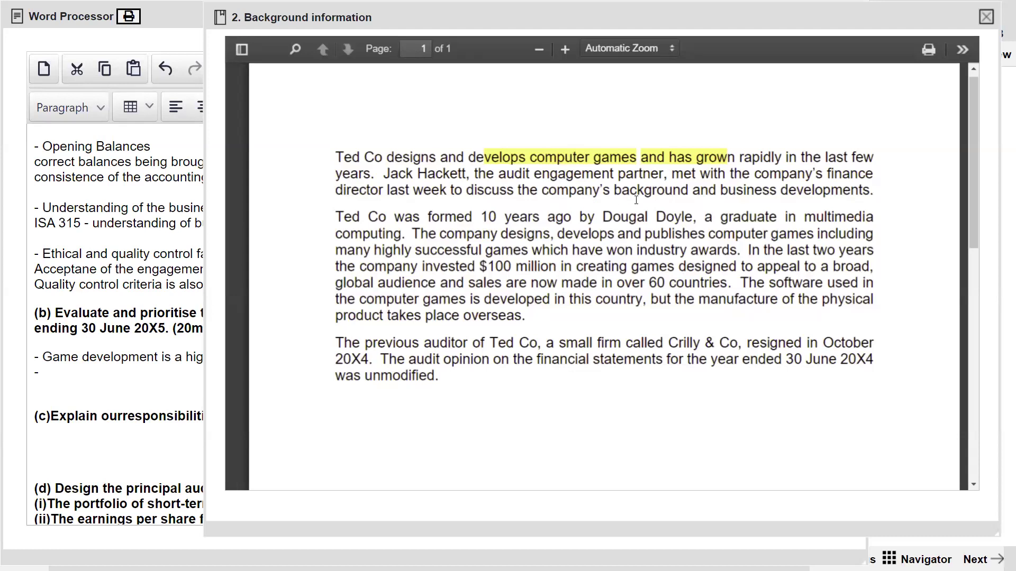
drag(806, 15, 820, 13)
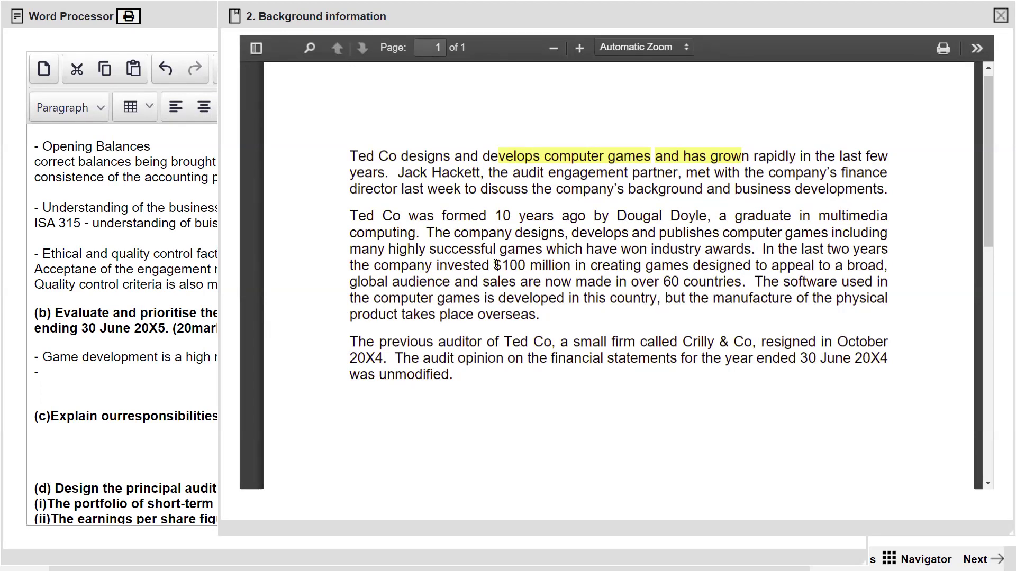
Step: Mark the "$100 million in creating games designed to appeal" passage and enter a second (b) point beginning "Significant expenditure in deve"
drag(493, 265, 813, 266)
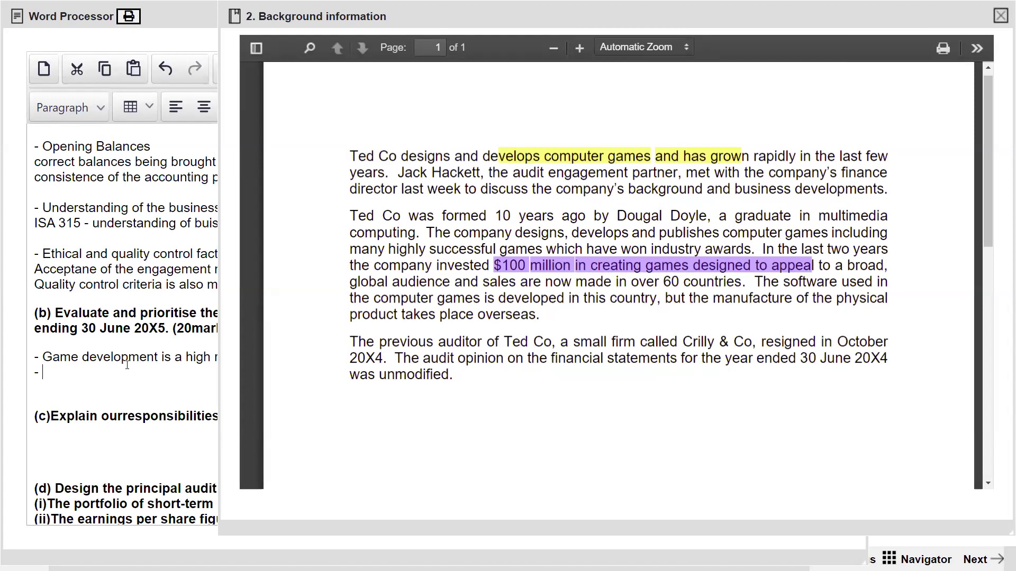
text(Significant expenditure in deve)
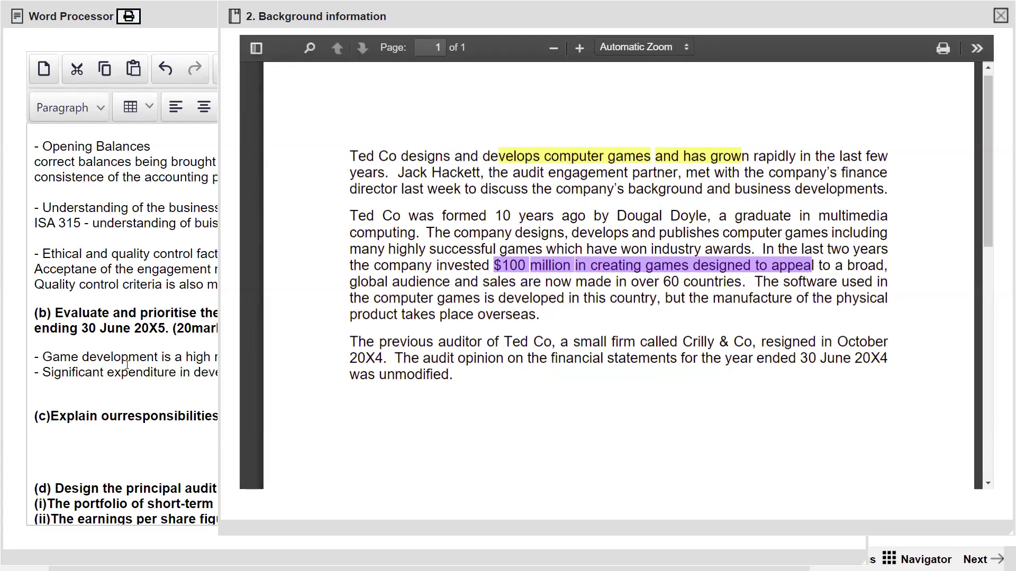